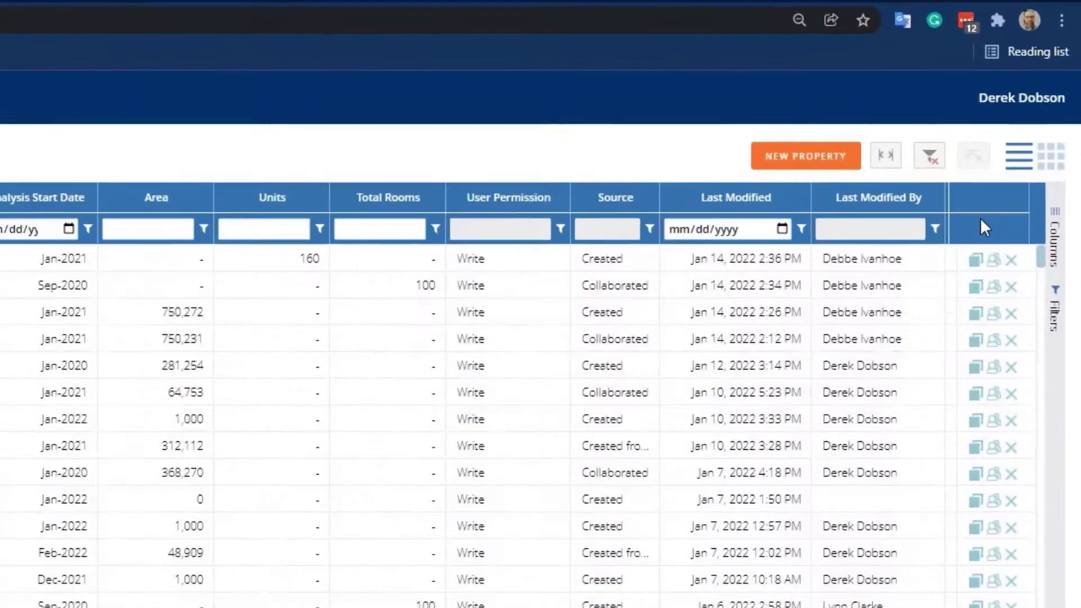
Step: Download the Rockport VAL Excel Add-In .msi installer from the user account menu
left_click(1040, 86)
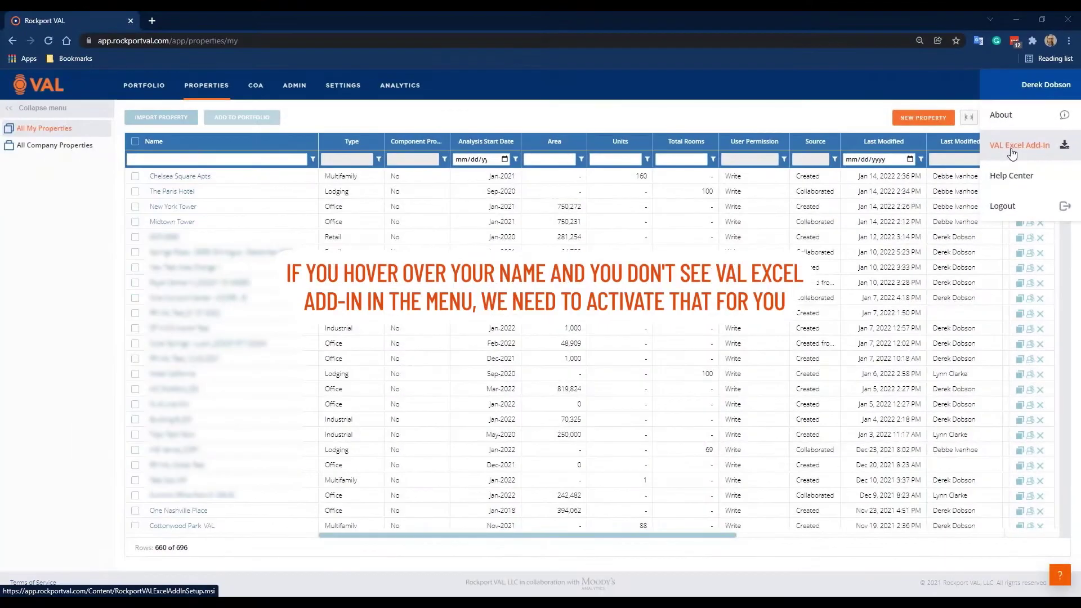
left_click(1013, 151)
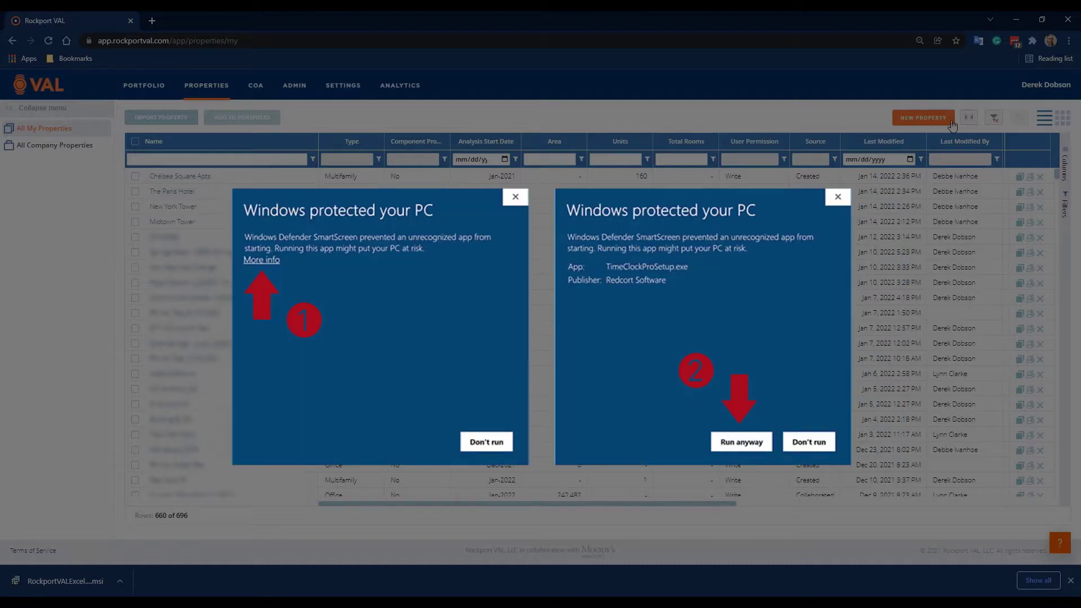
mouse_move(1047, 85)
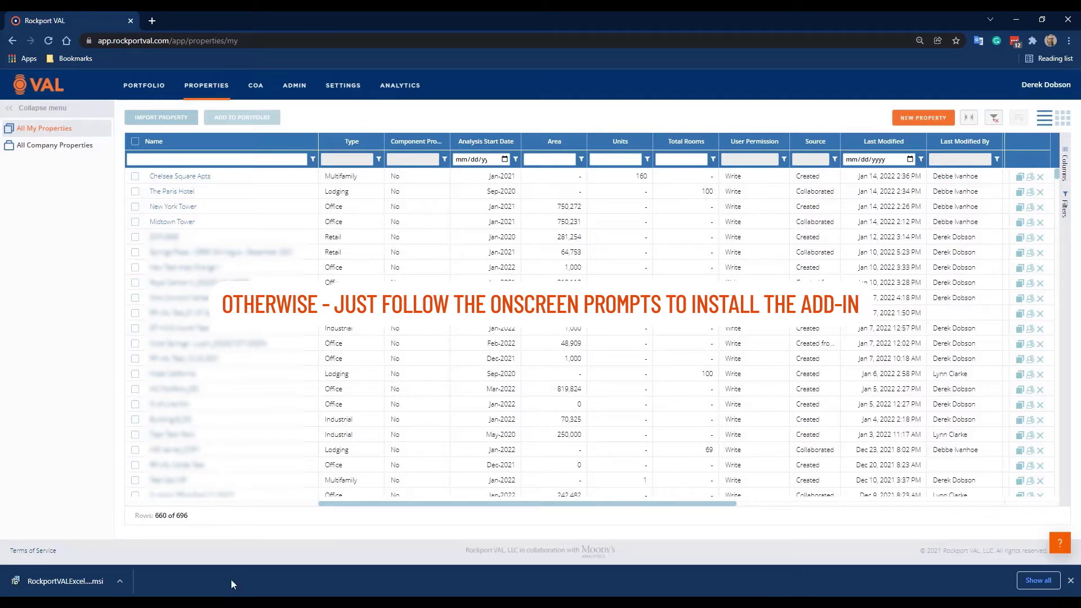
mouse_move(233, 602)
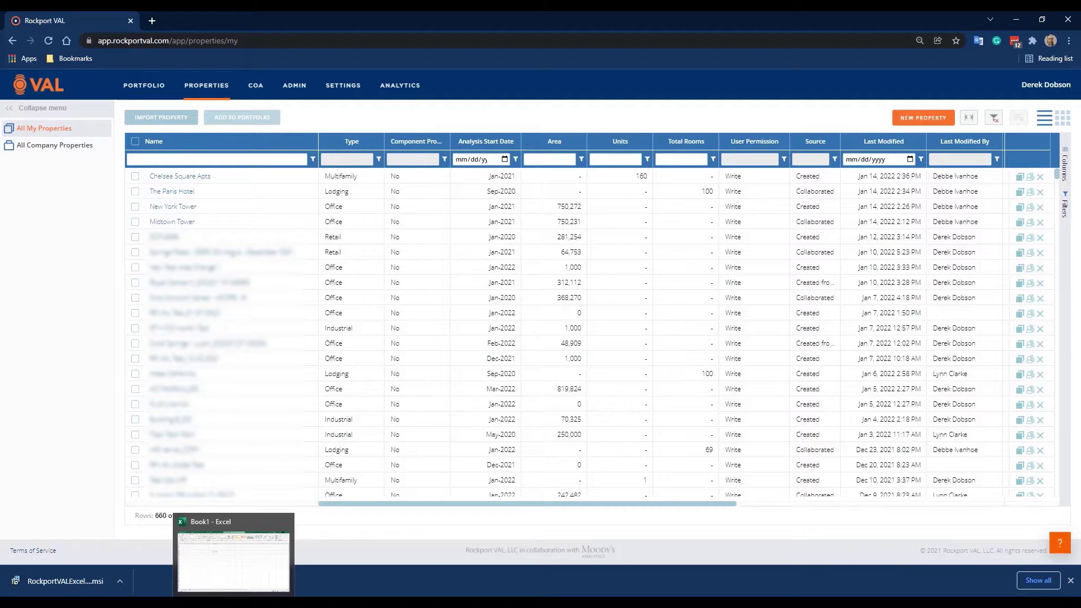
Step: In Book1, log in to Rockport VAL from its ribbon tab using the saved account
left_click(233, 603)
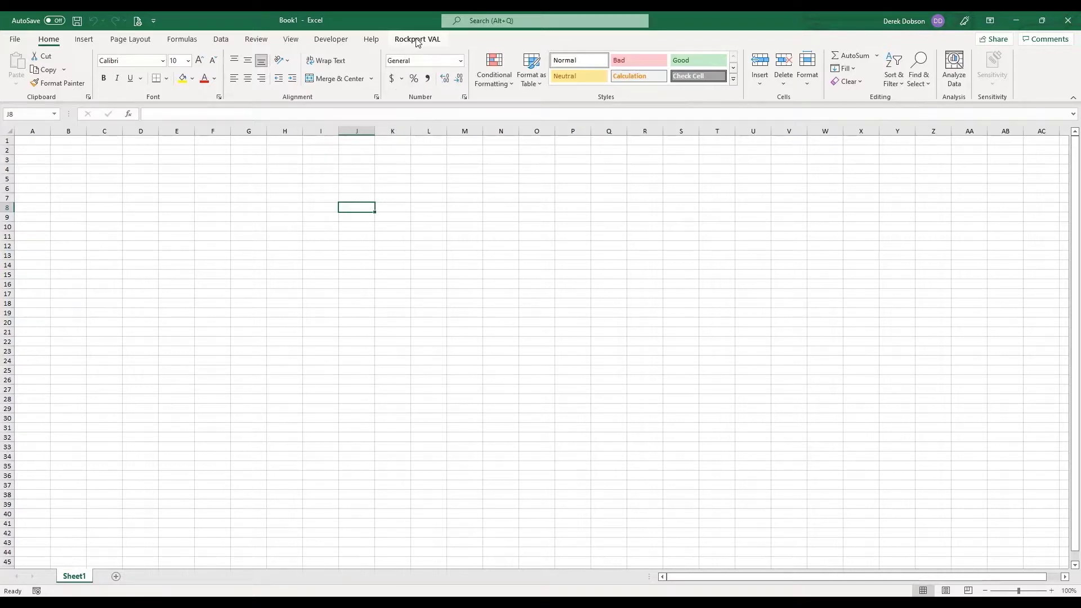
left_click(417, 39)
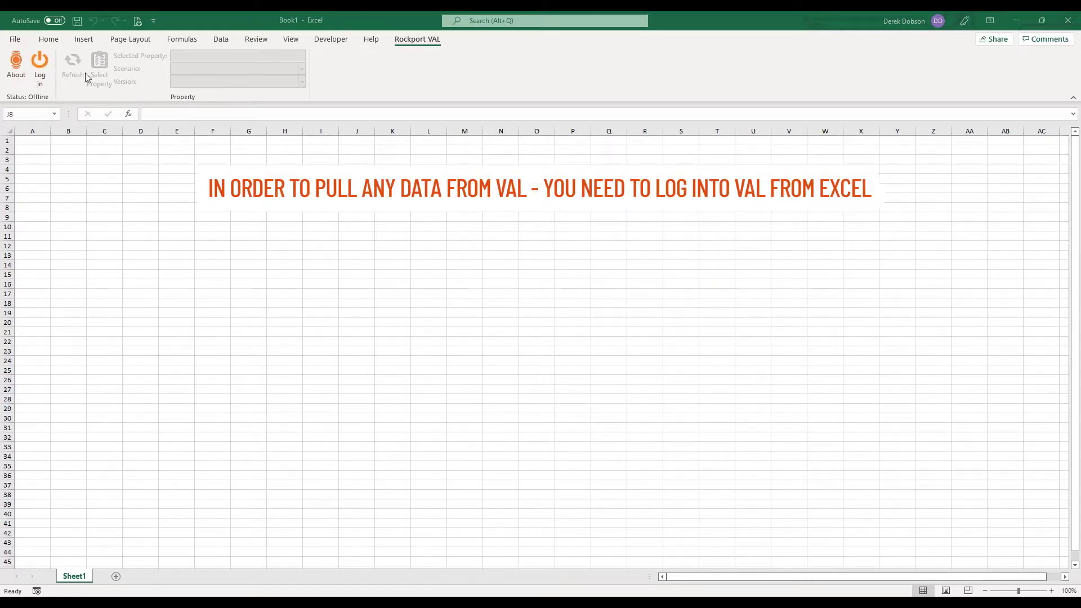
left_click(42, 70)
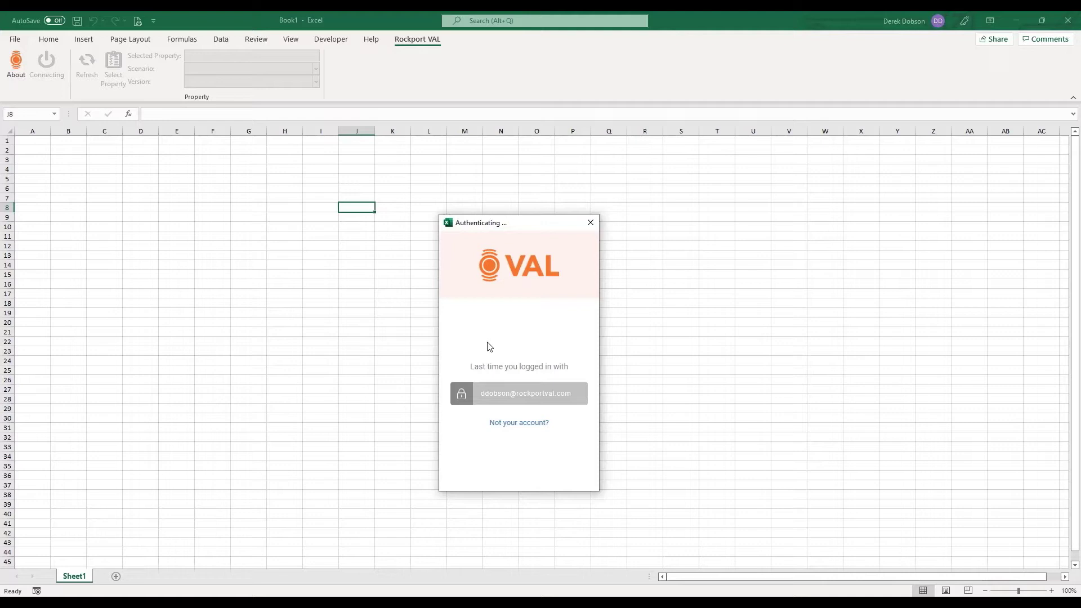
left_click(516, 394)
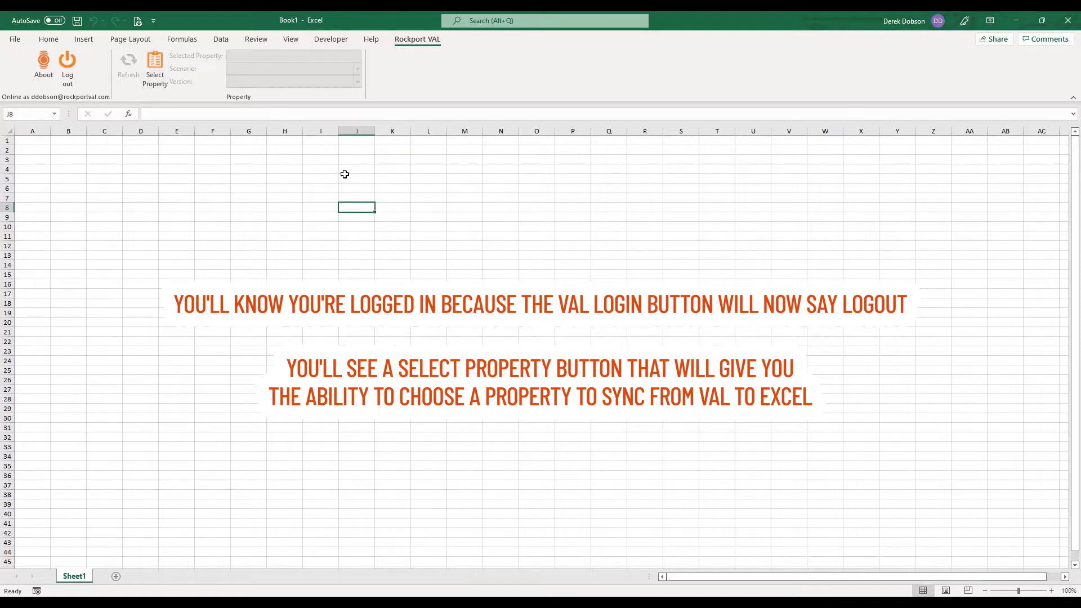
left_click_drag(345, 176, 345, 173)
Step: Search the VAL properties for 'new york' and load New York Tower into the workbook
left_click(353, 168)
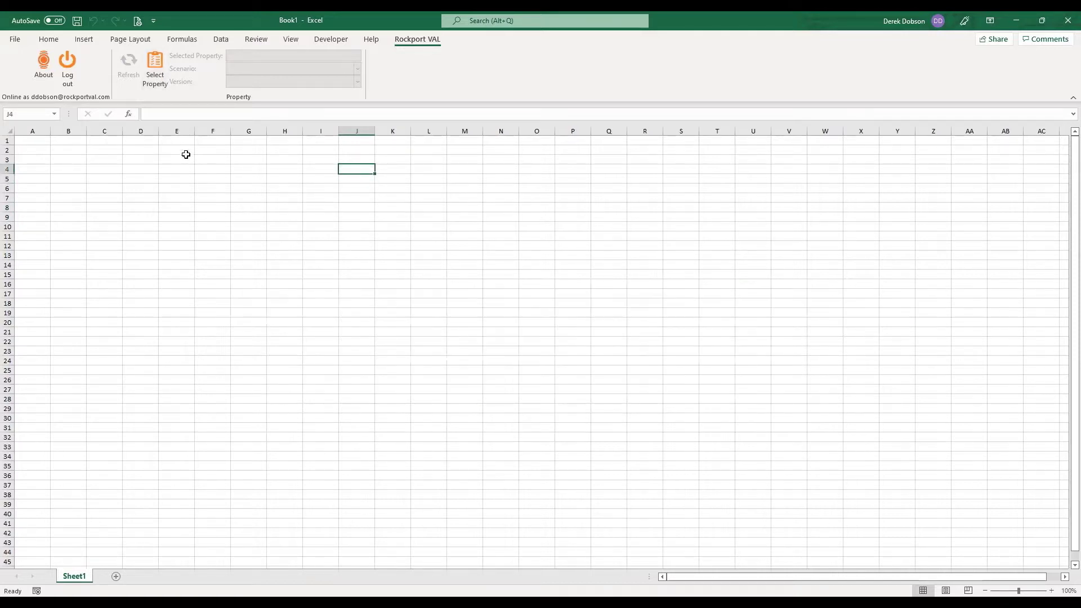
left_click(158, 73)
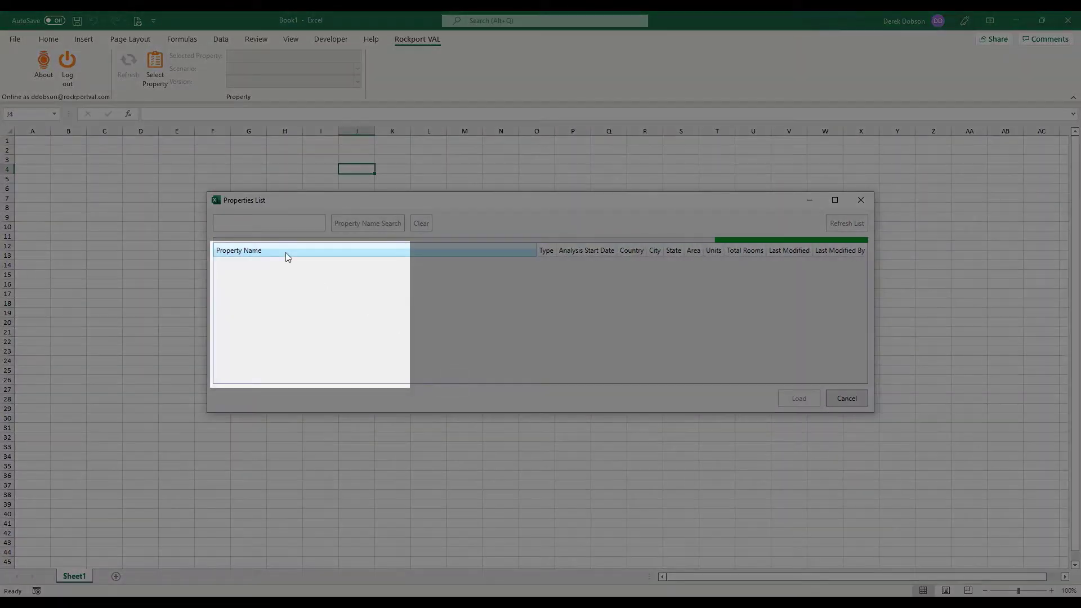
left_click(249, 225)
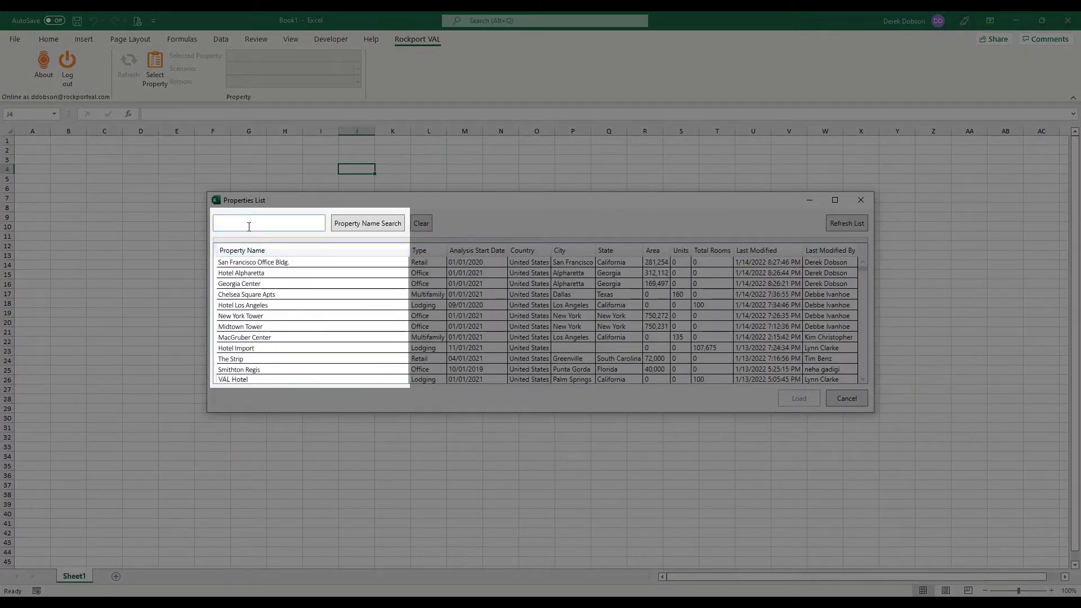
type("new york")
key("Return")
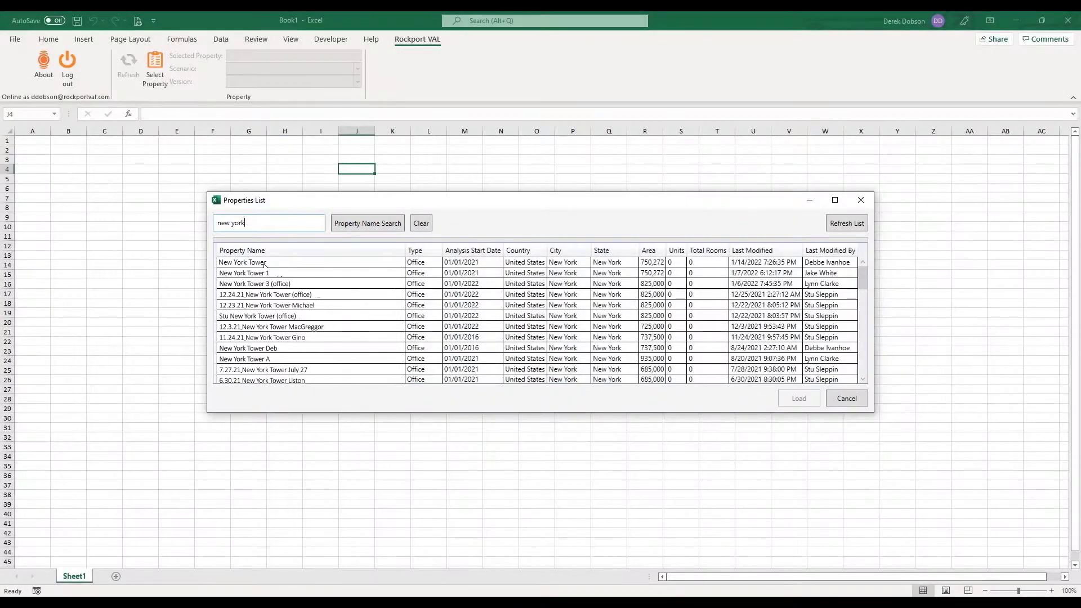
left_click(265, 263)
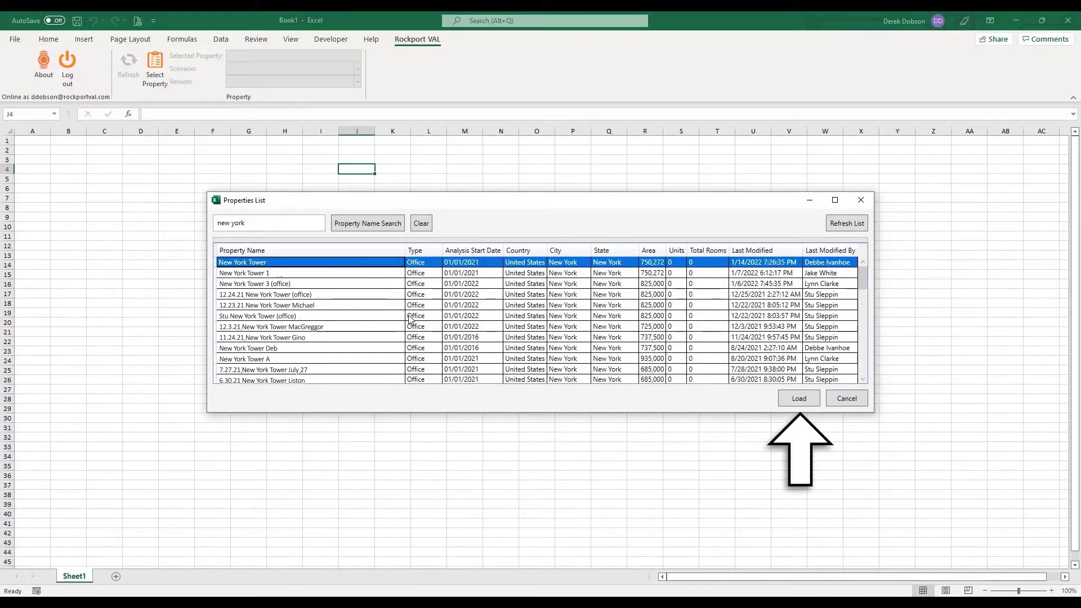
left_click(799, 400)
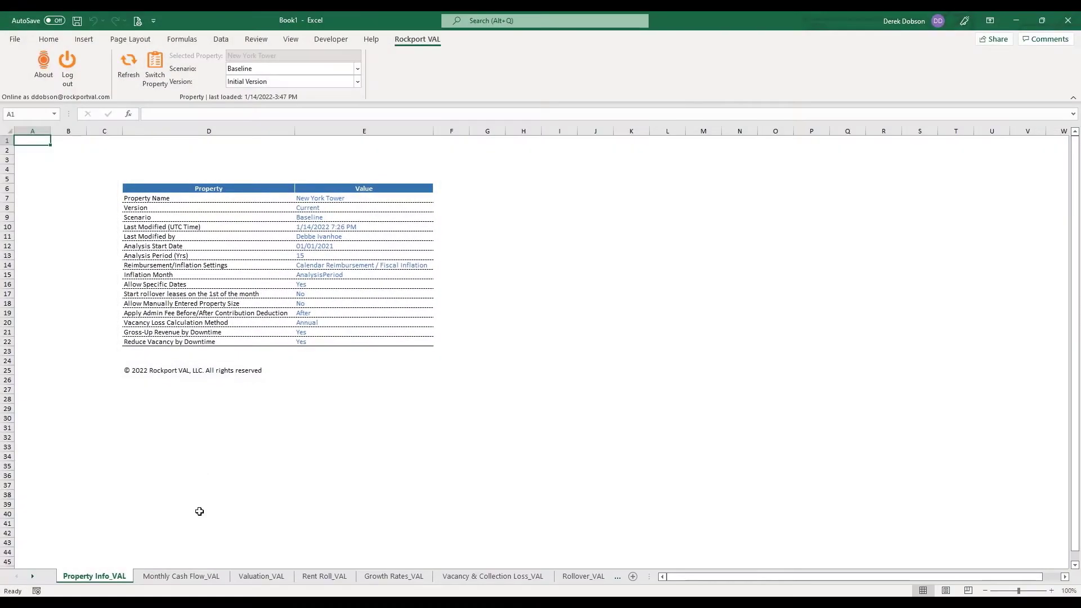
Step: Review the Monthly Cash Flow_VAL, Valuation_VAL, Rent Roll_VAL and Growth Rates_VAL sheets in turn
left_click(180, 576)
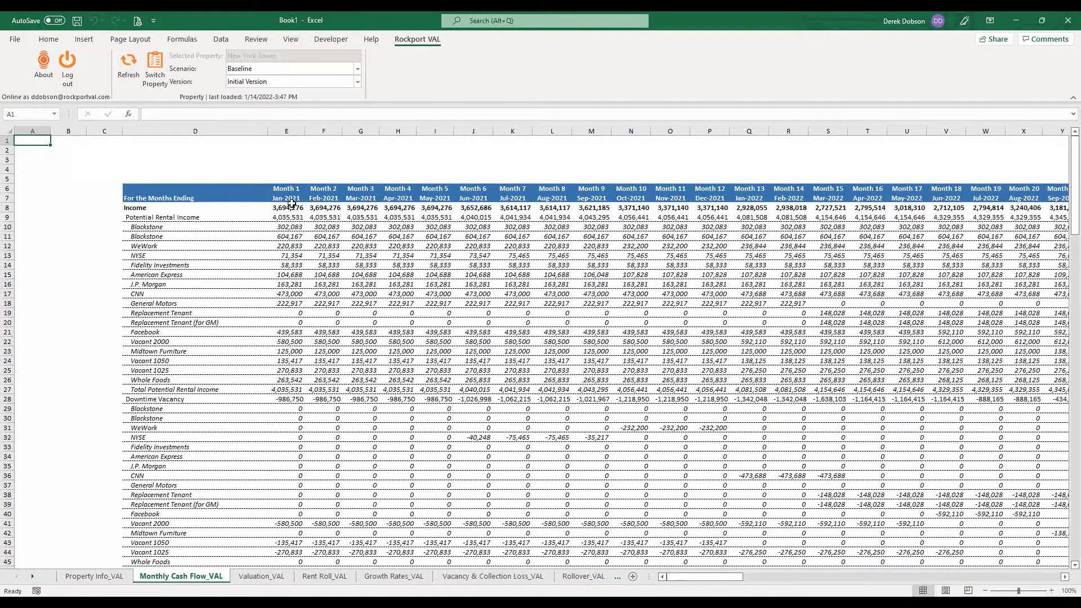
left_click(261, 575)
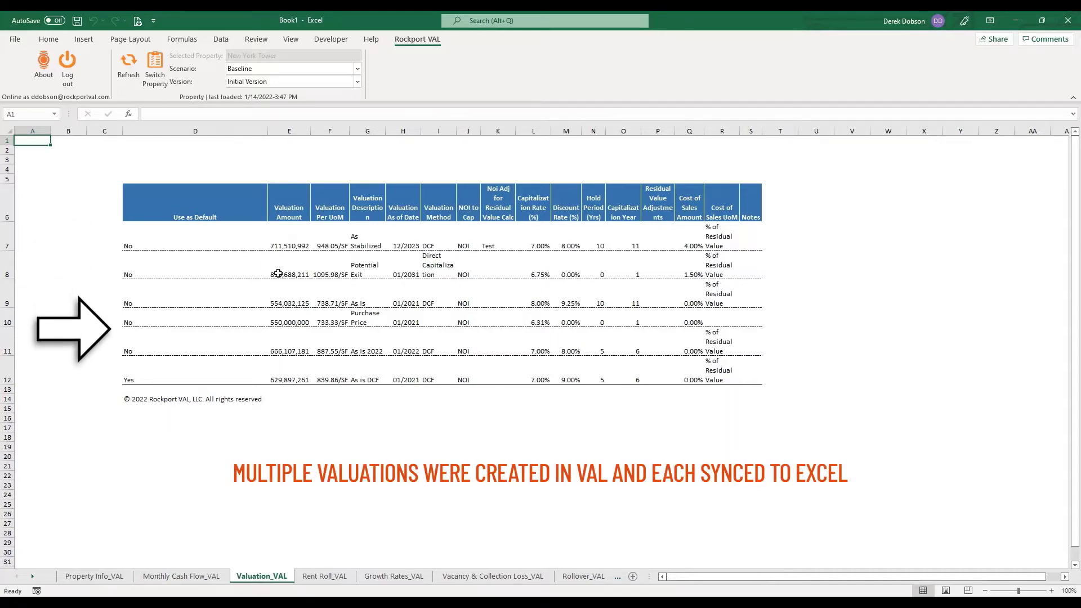
left_click(329, 579)
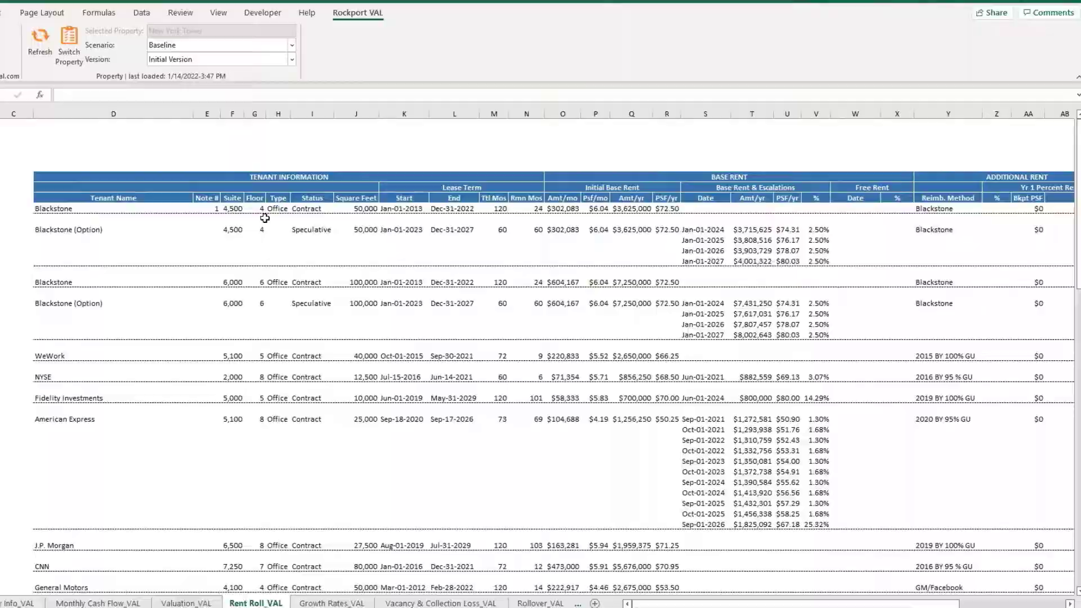
left_click(343, 603)
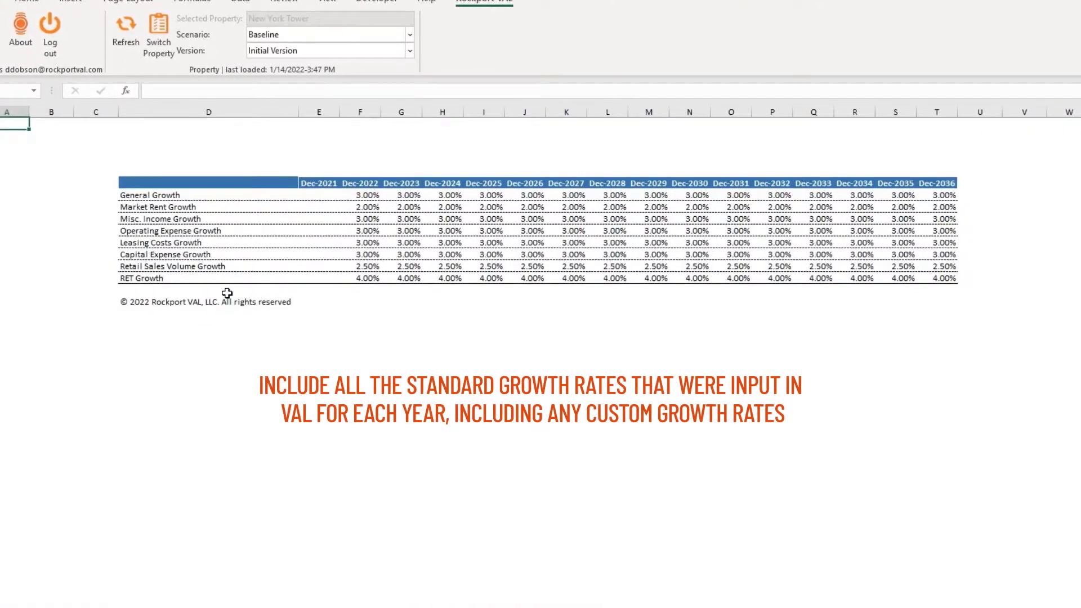
left_click(134, 277)
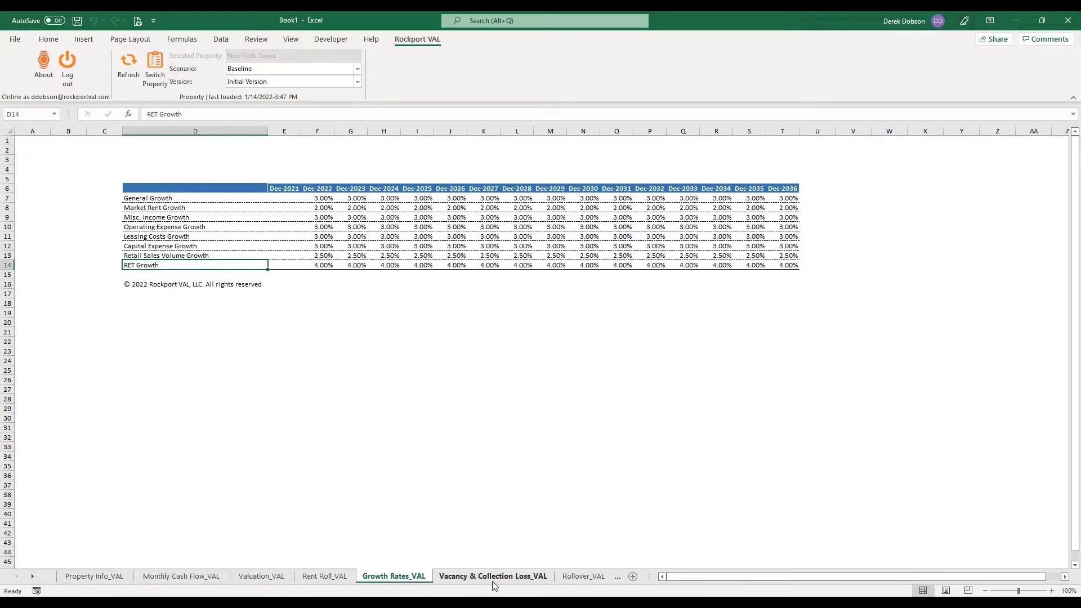
Step: Look through the Vacancy & Collection Loss_VAL and Rollover_VAL sheets, then return to Sheet1
left_click(494, 577)
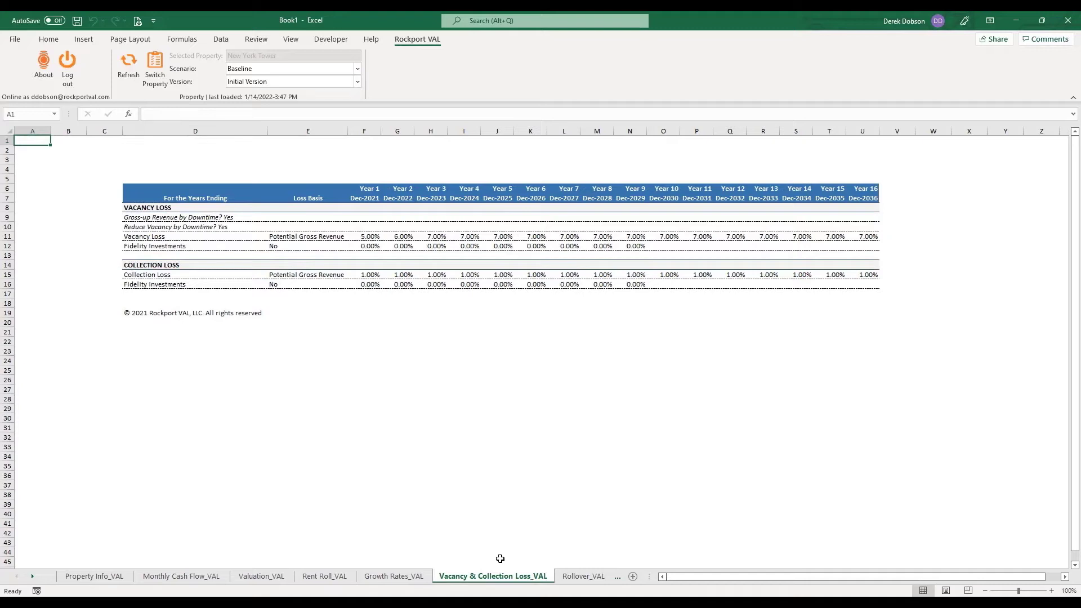
left_click(583, 576)
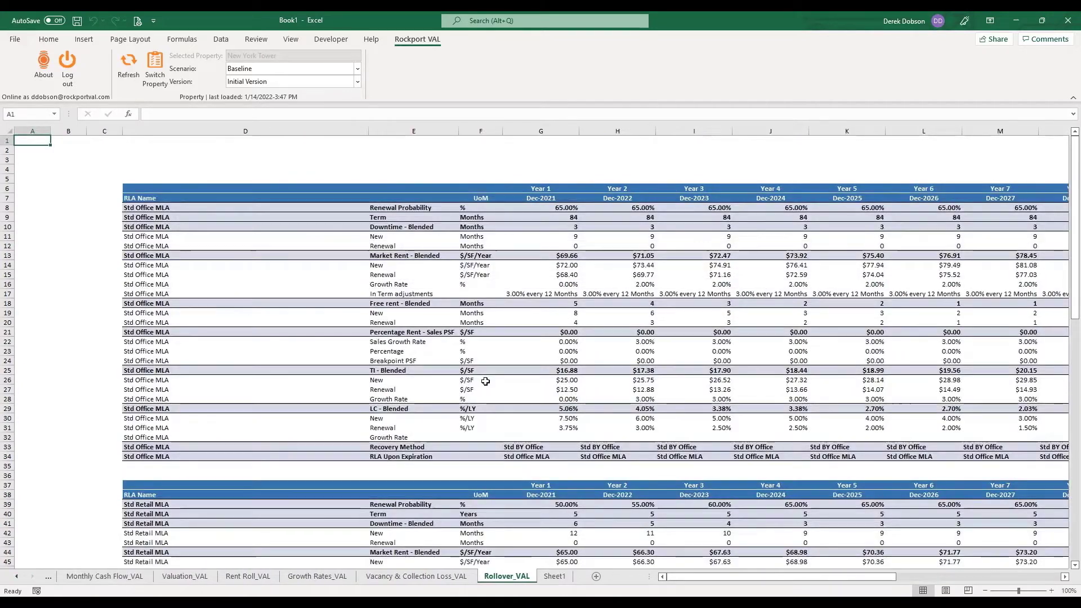
scroll(438, 331, "down", 4)
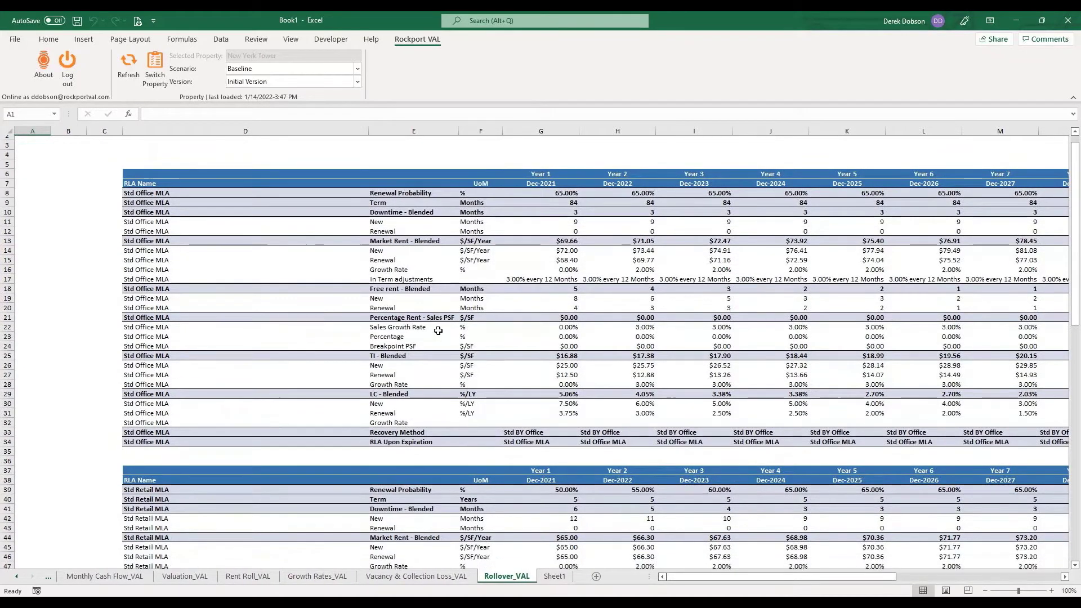
scroll(439, 331, "up", 4)
scroll(439, 331, "down", 2)
scroll(438, 331, "down", 5)
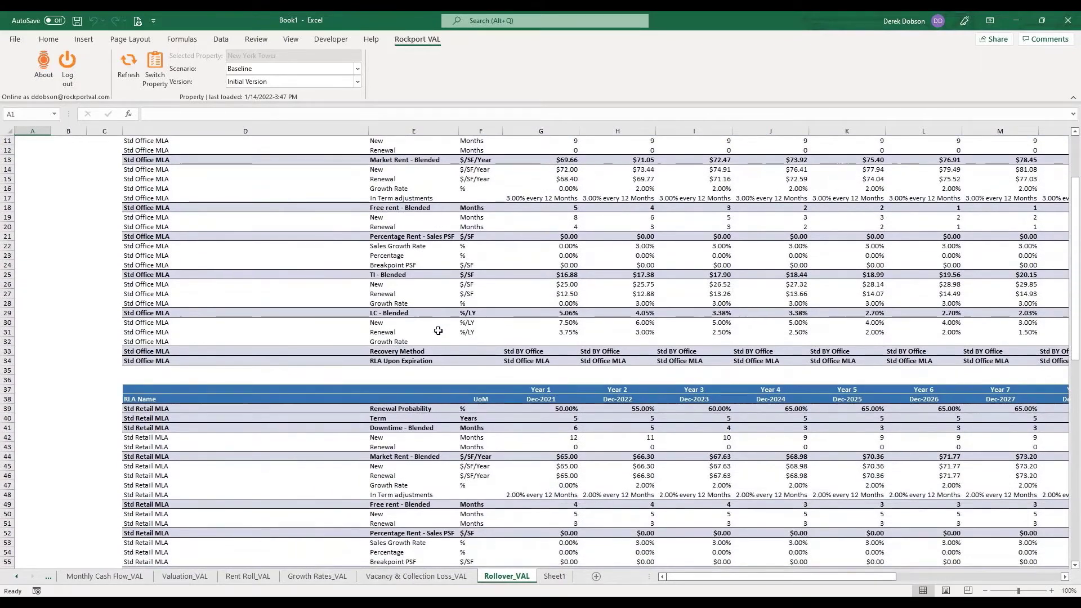
scroll(438, 331, "up", 7)
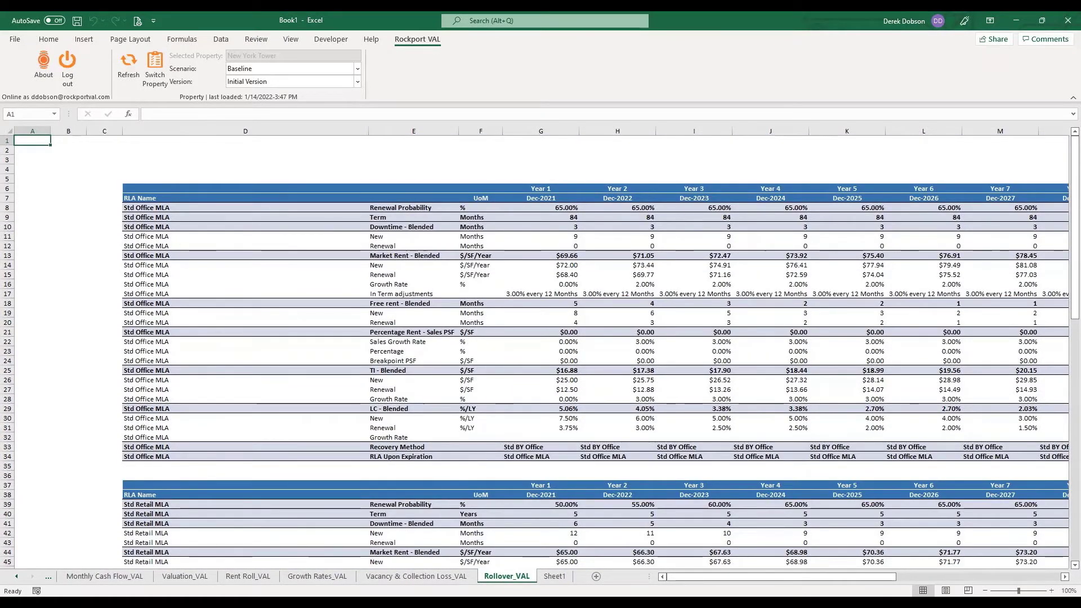
left_click(554, 576)
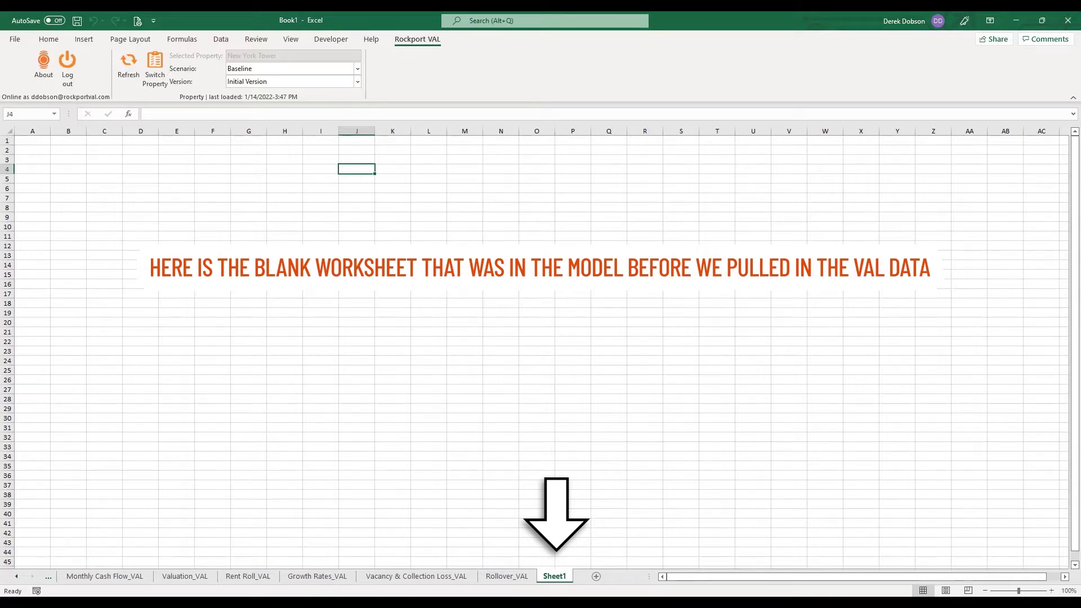
Step: Return to the Monthly Cash Flow_VAL sheet and select cell F2 in its blank margin
left_click(18, 578)
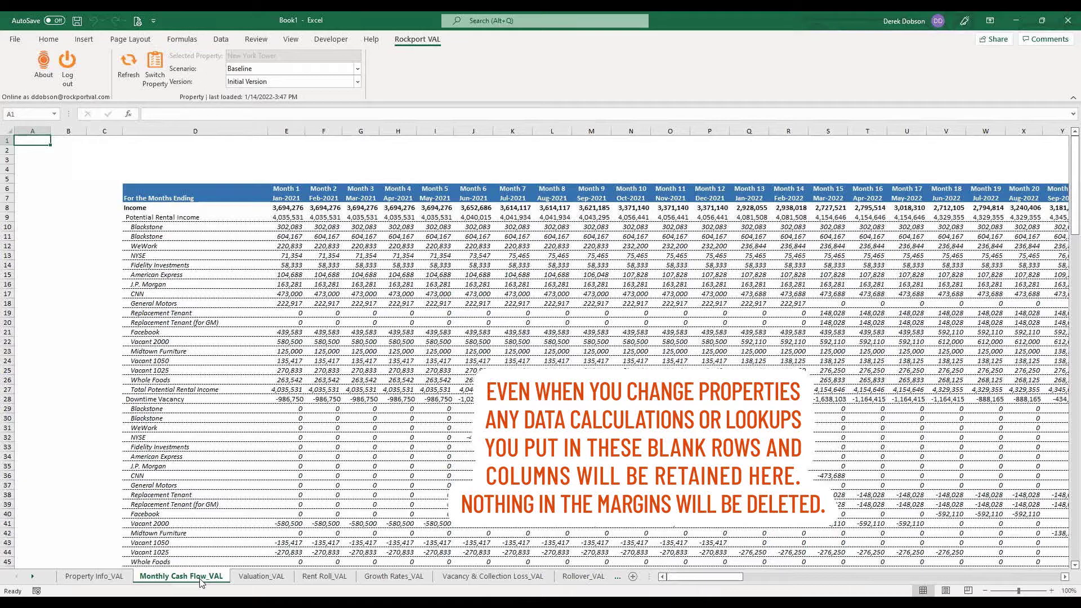
left_click(323, 150)
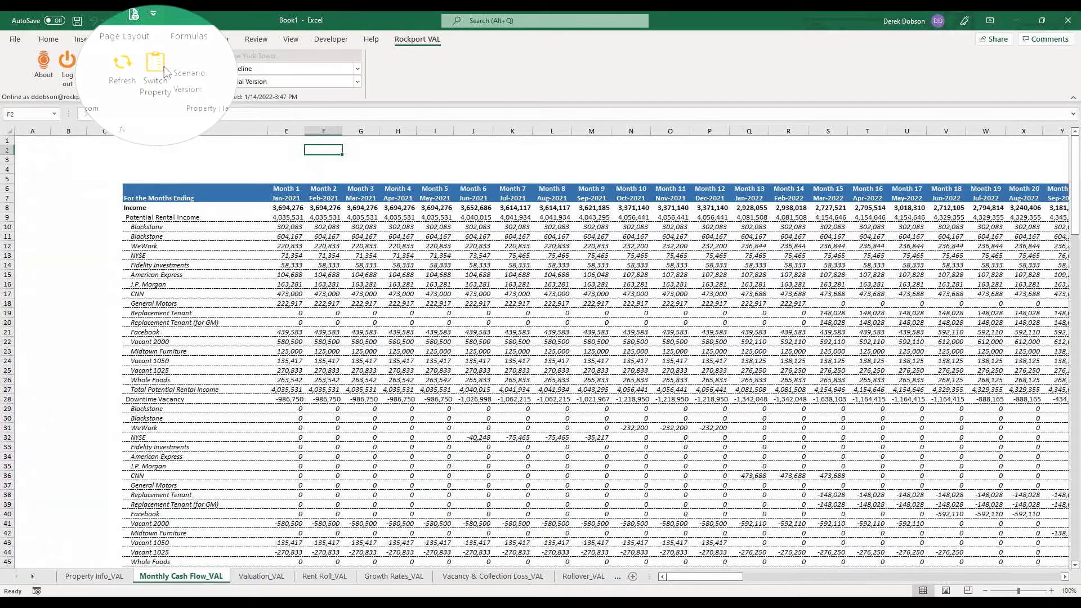
left_click(164, 66)
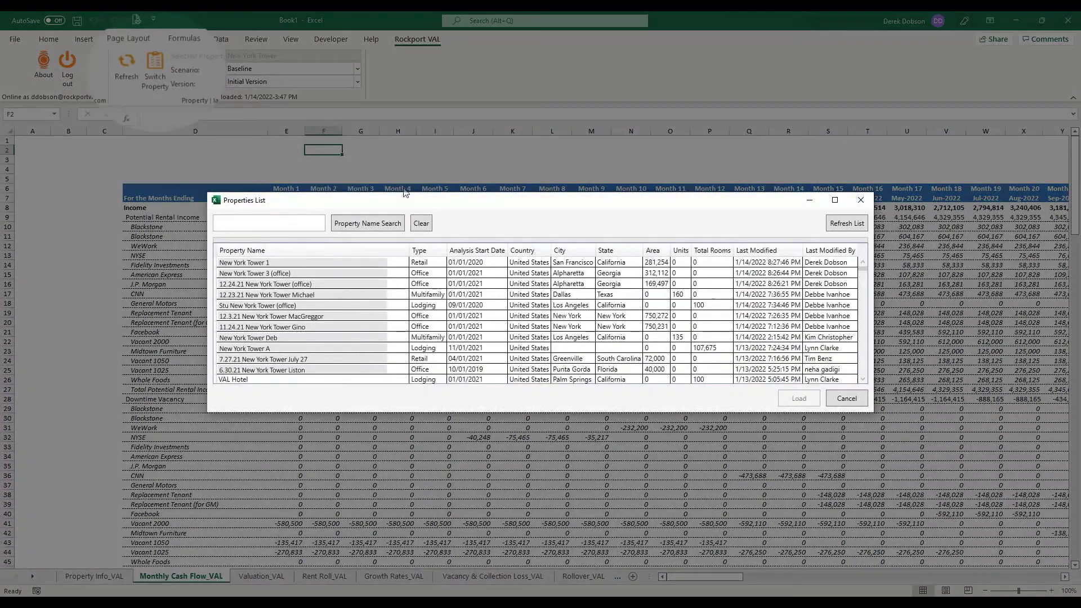
left_click(848, 400)
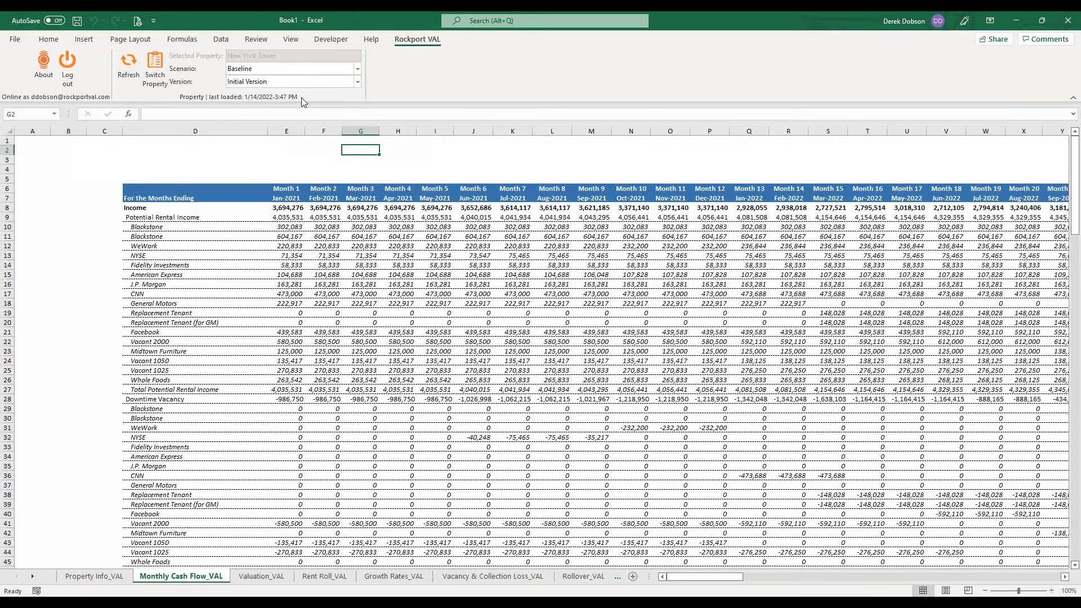
left_click(440, 160)
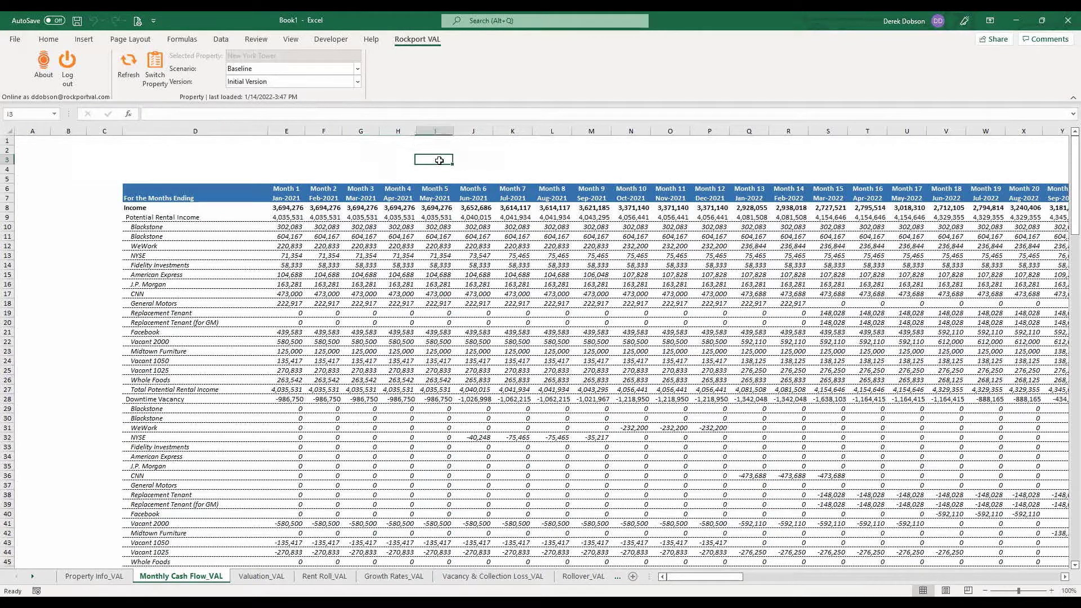
Step: Switch the VAL scenario to Downside and view the refreshed Monthly Cash Flow_VAL figures
left_click(359, 70)
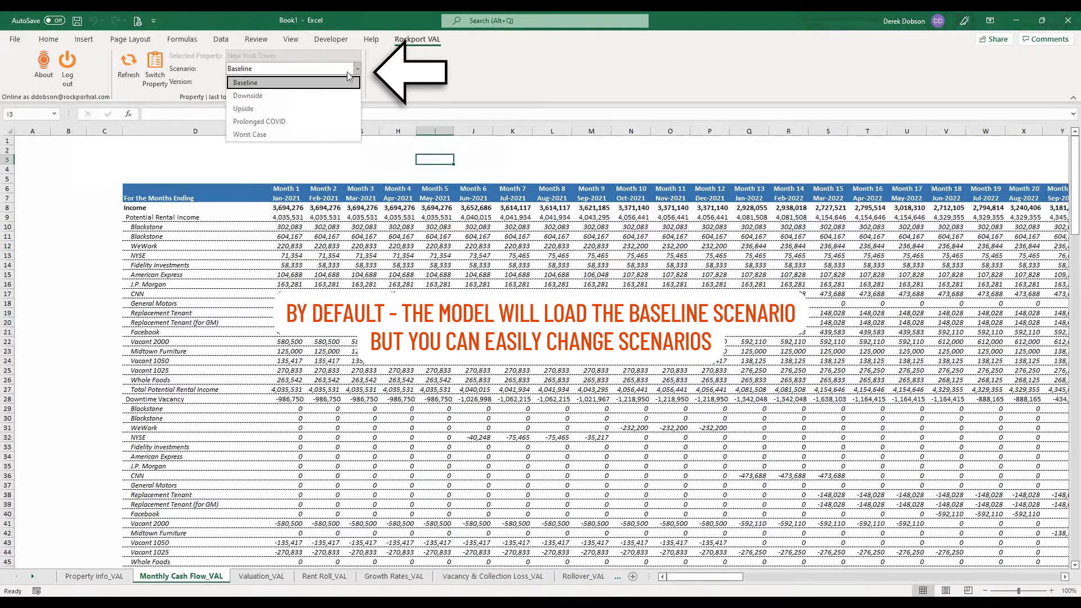
left_click(277, 96)
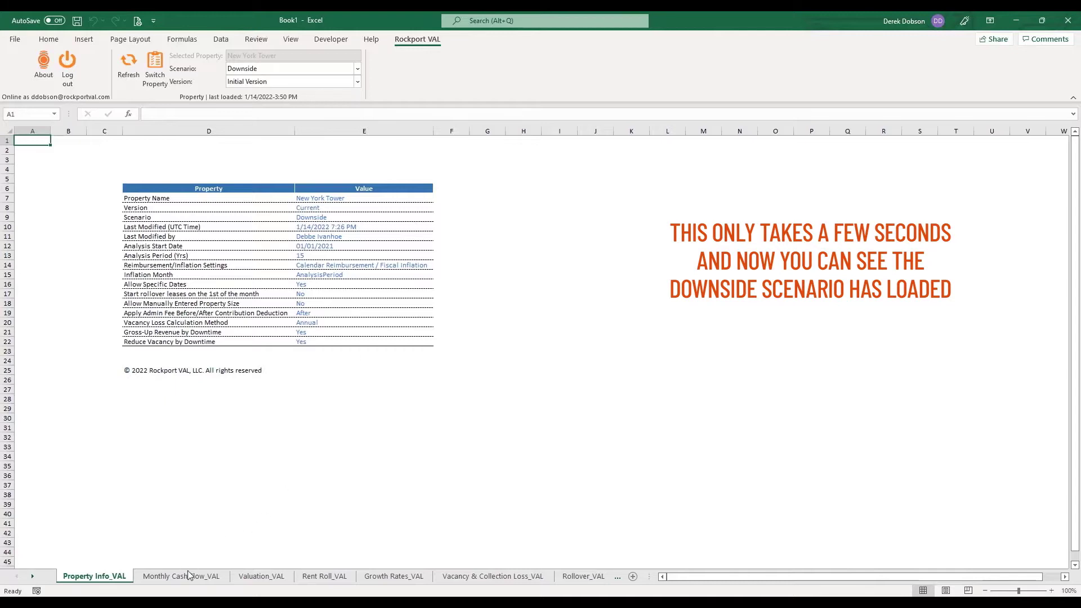
left_click(325, 219)
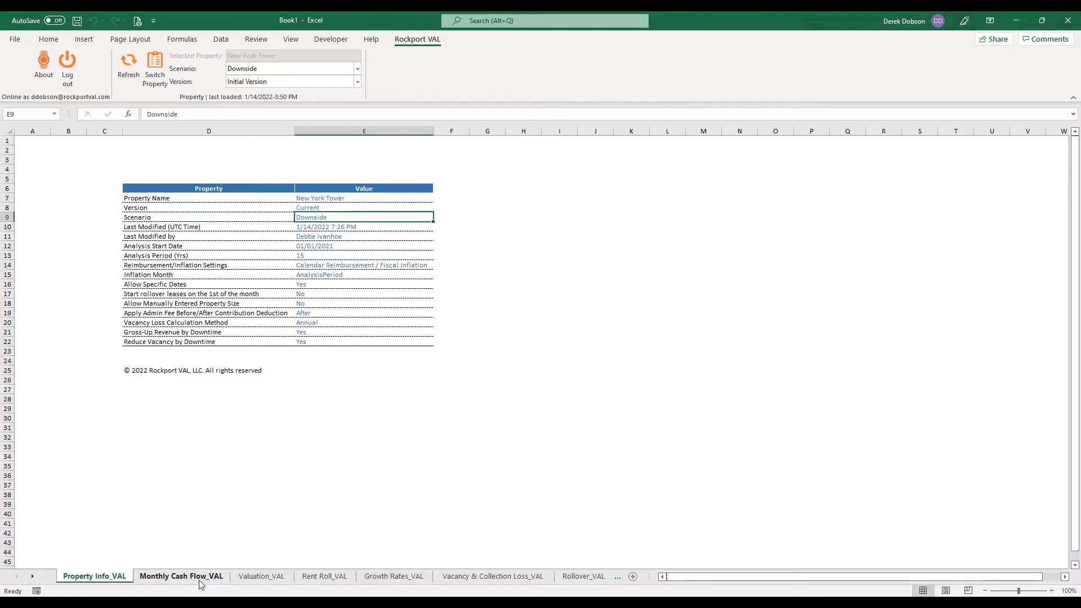
left_click(200, 581)
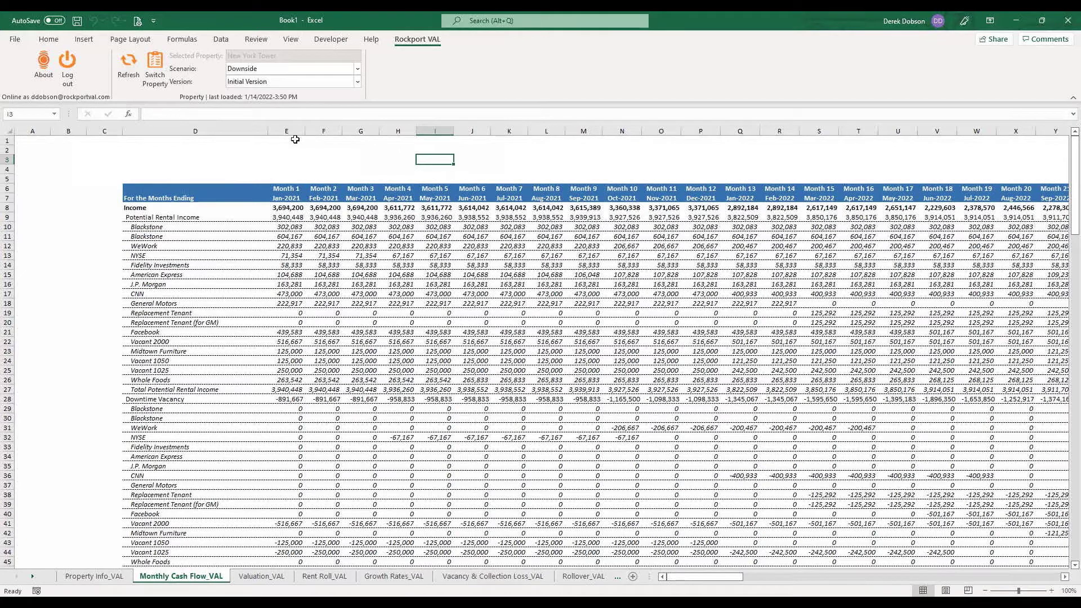
Step: Reopen the Scenario list and close it again, leaving Downside selected
left_click(357, 69)
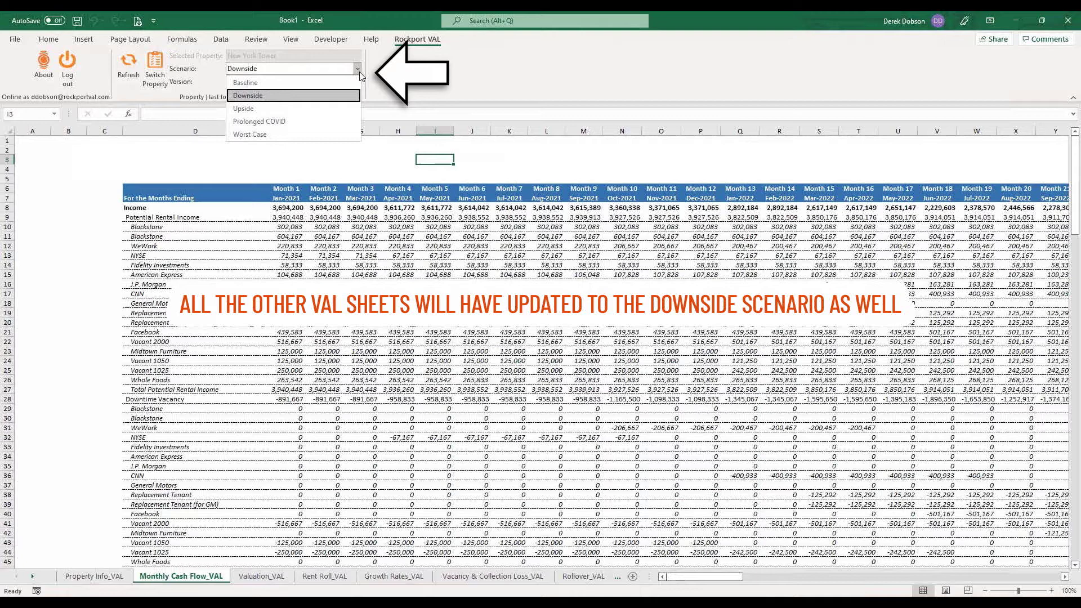
left_click(358, 70)
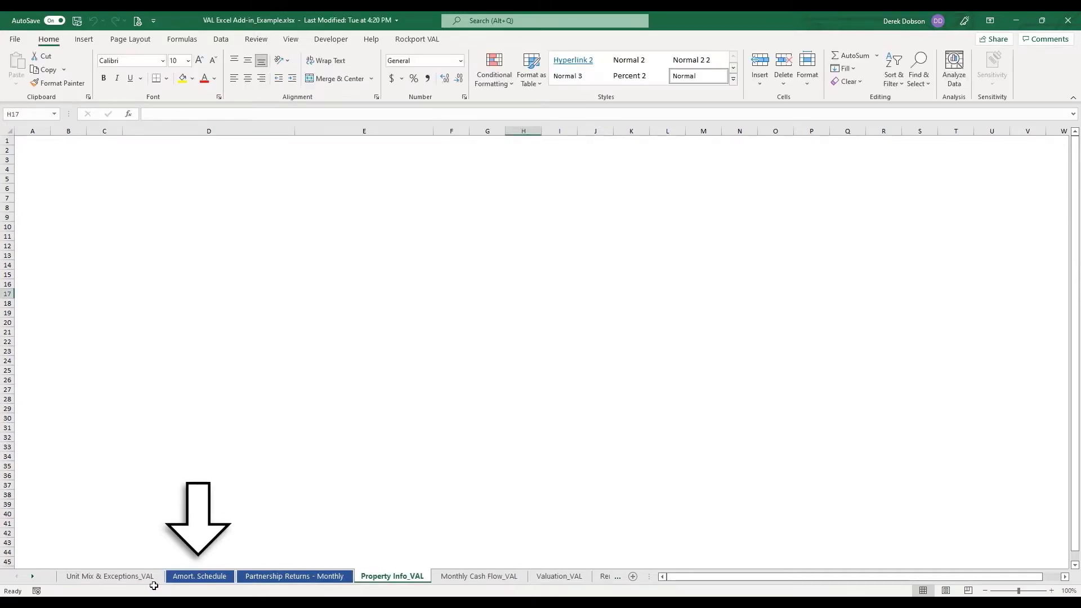
Step: Open the Amort. Schedule sheet showing the $74,750,000 loan at 65% of value
left_click(198, 576)
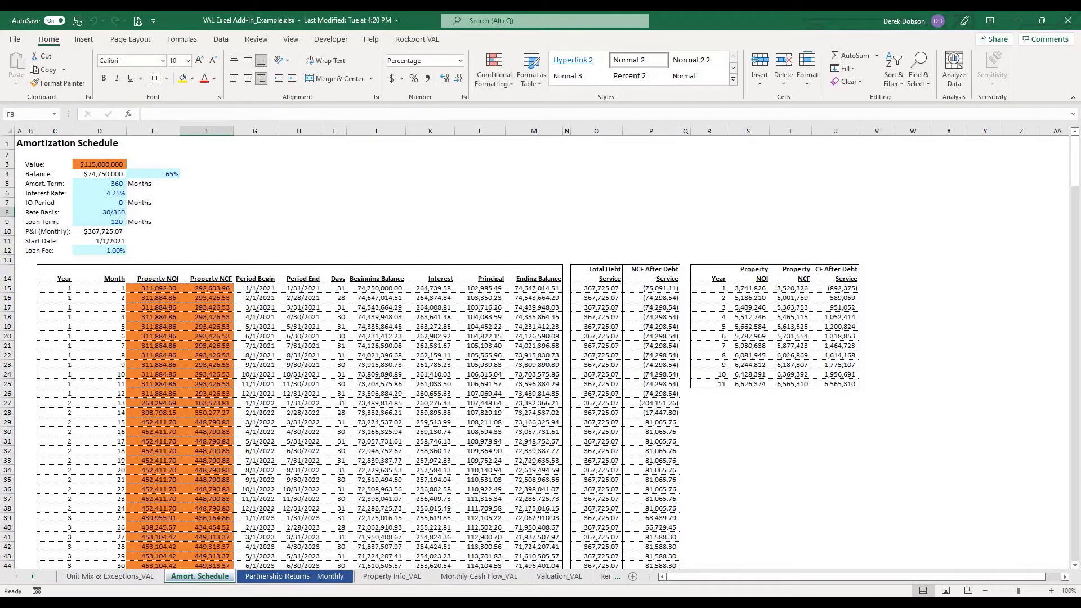
Step: Review the exit assumptions at the top of the Partnership Returns - Monthly sheet
key("Down")
key("Down")
key("Down")
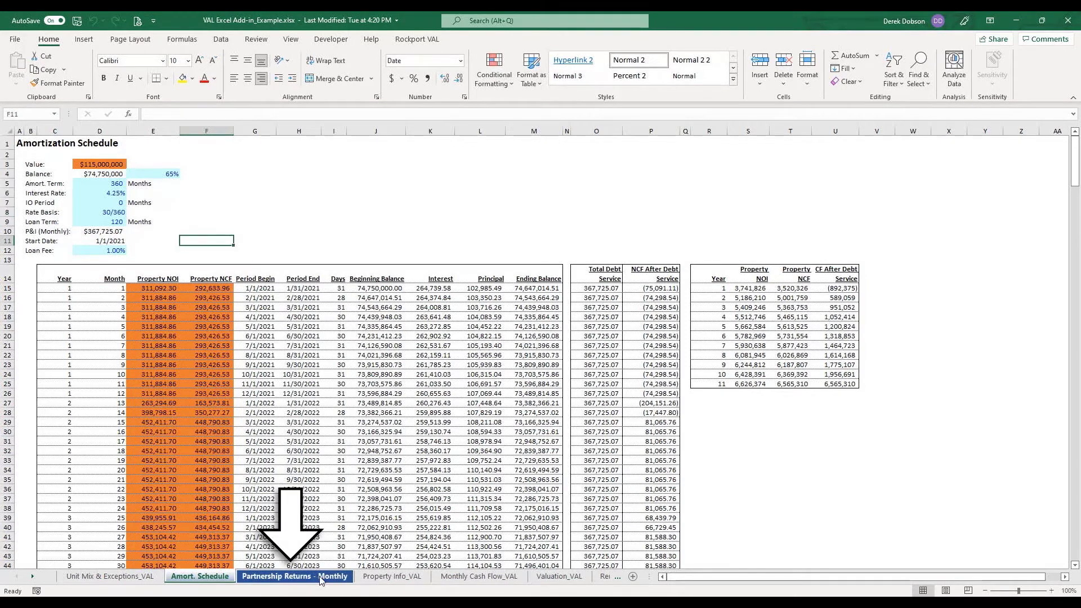
left_click(314, 576)
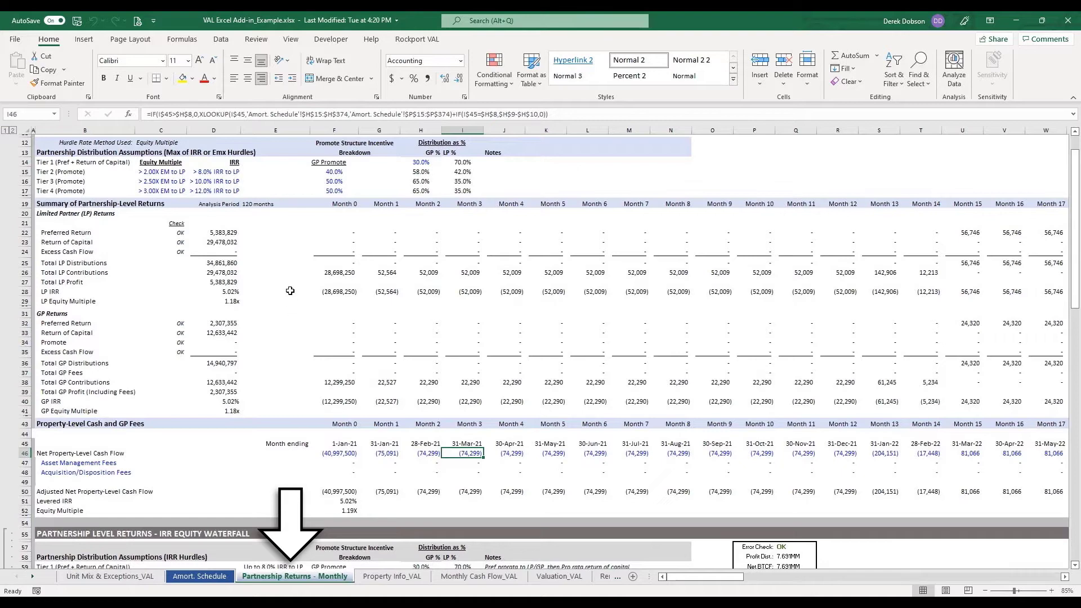
scroll(540, 349, "up", 10)
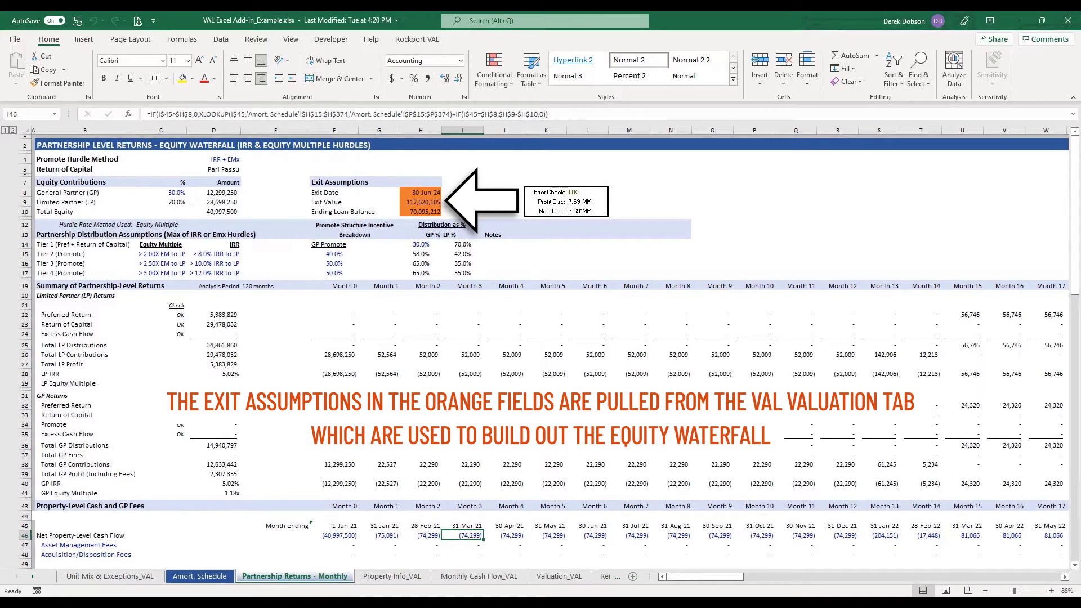
left_click(379, 305)
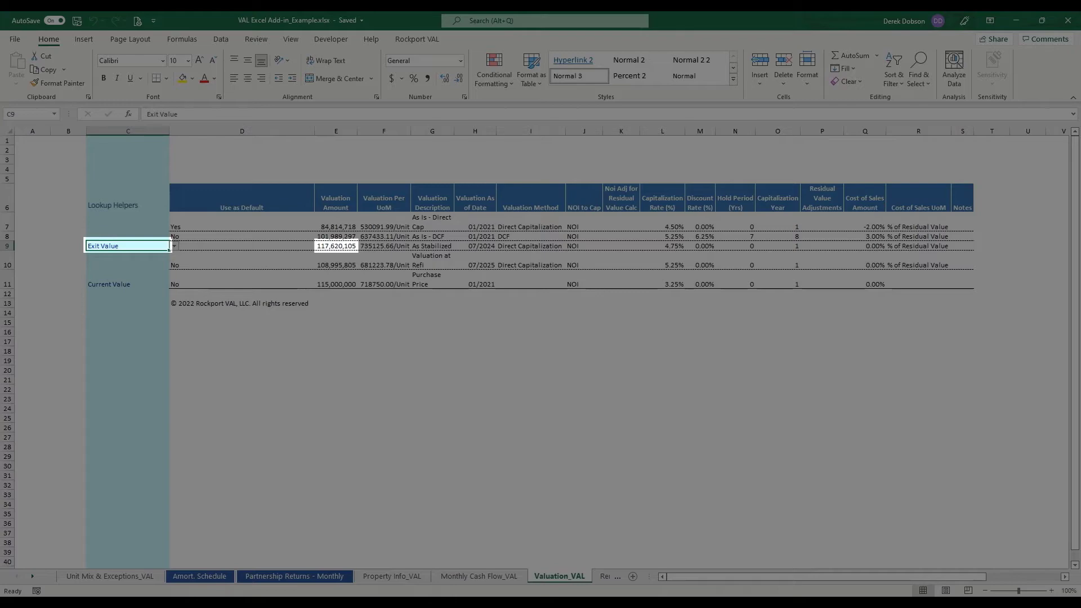
Step: Check the Amort. Schedule sheet, then go back to Valuation_VAL with New York Tower's Baseline data
key("Down")
key("Down")
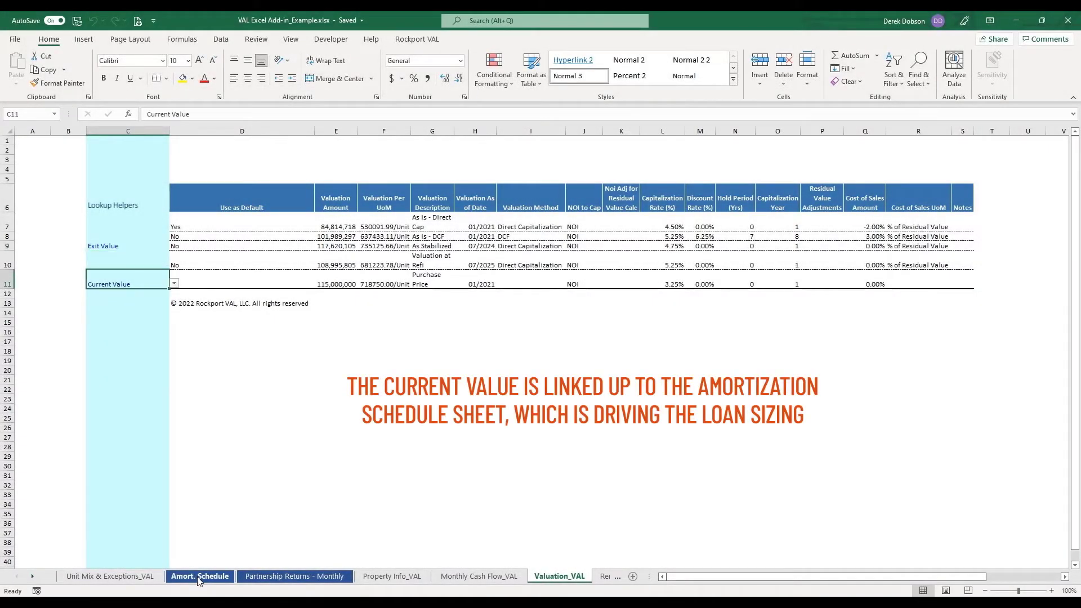
left_click(198, 578)
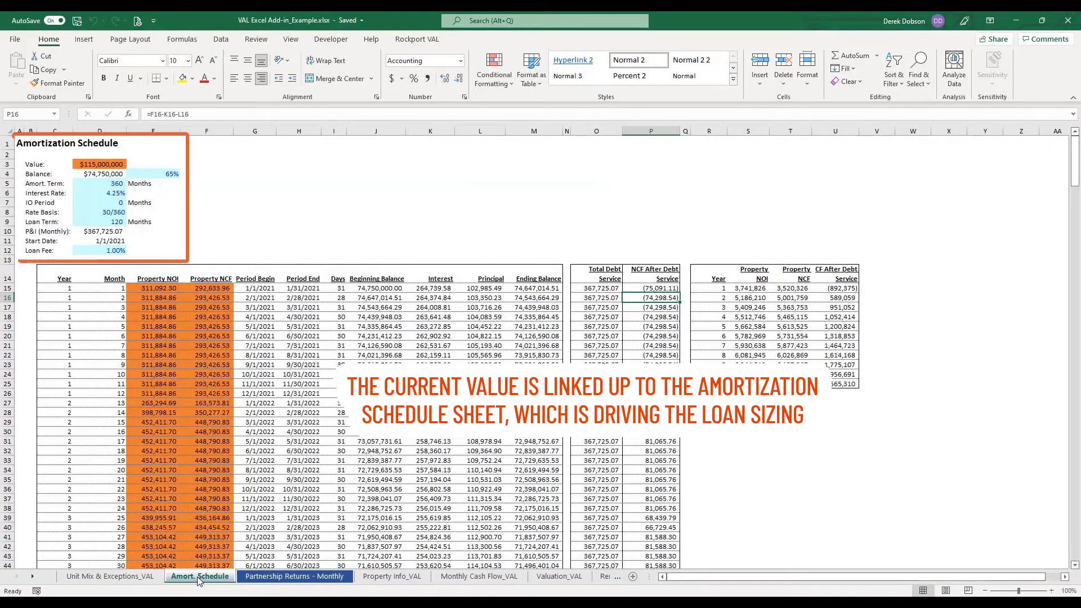
left_click(543, 582)
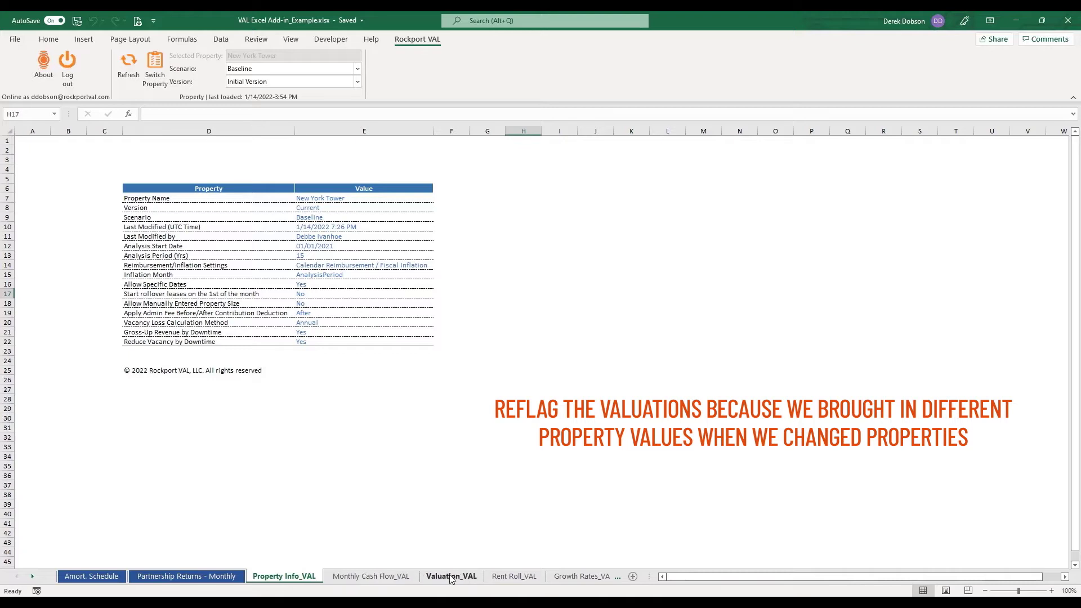
Step: On Valuation_VAL, flag the 550,000,000 Purchase Price as Current Value and As Stabilized as Exit Value
left_click(451, 576)
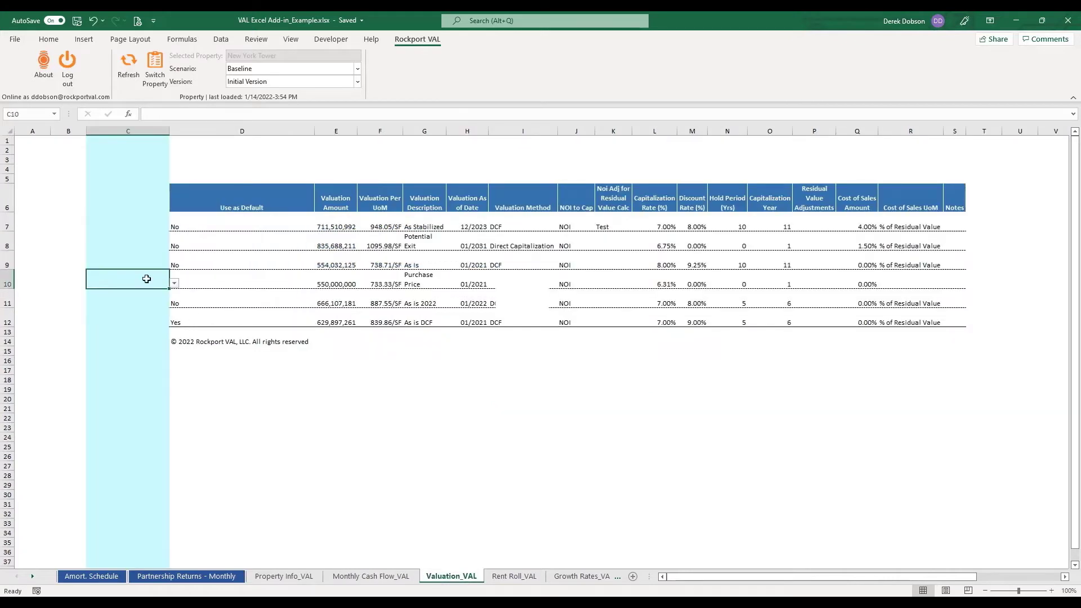
left_click(174, 283)
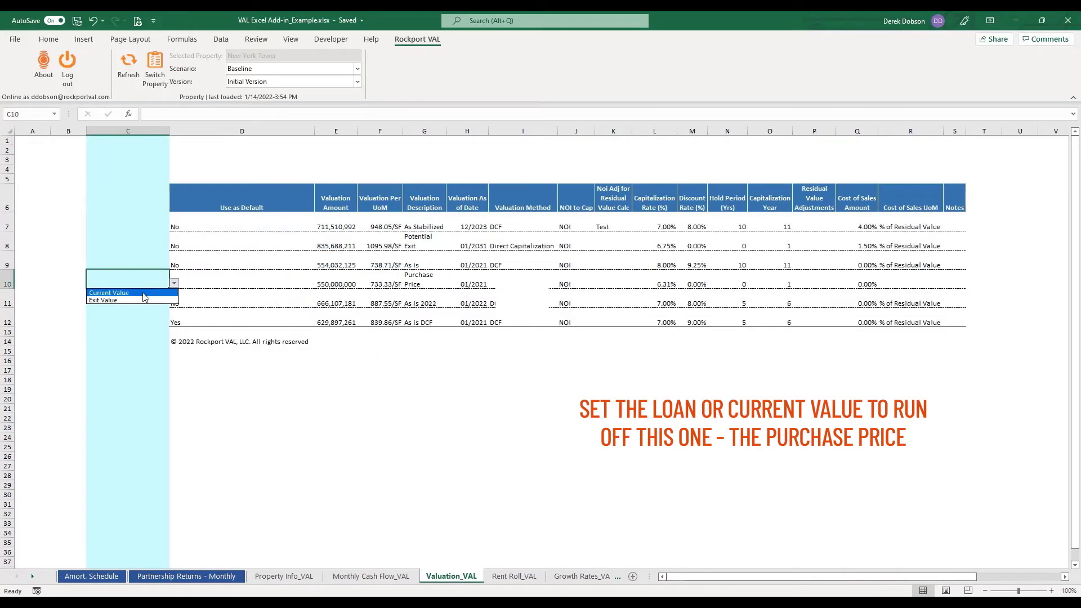
left_click(148, 293)
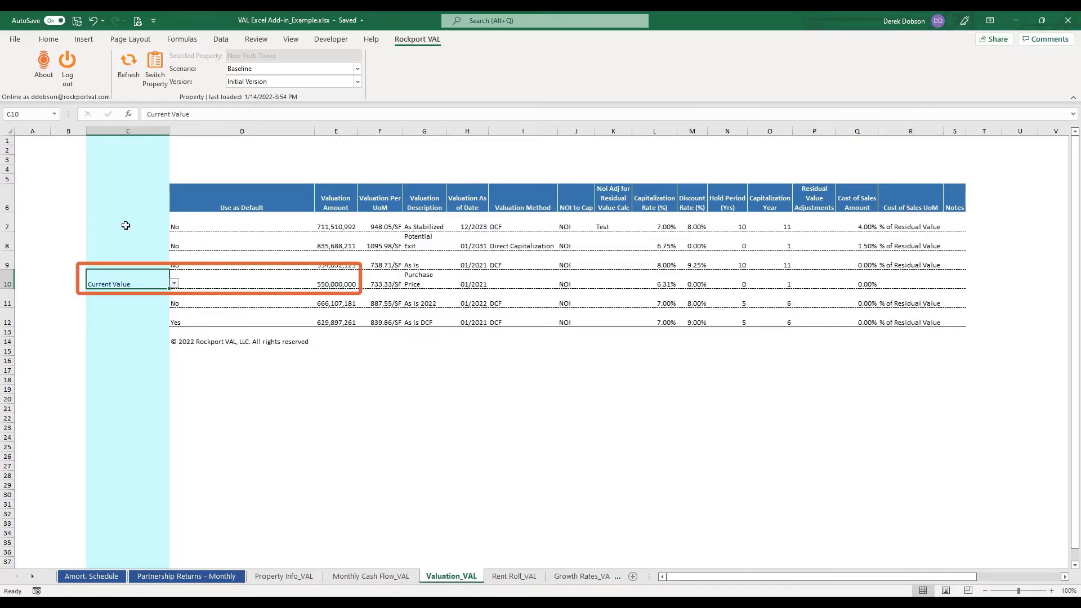
left_click(163, 225)
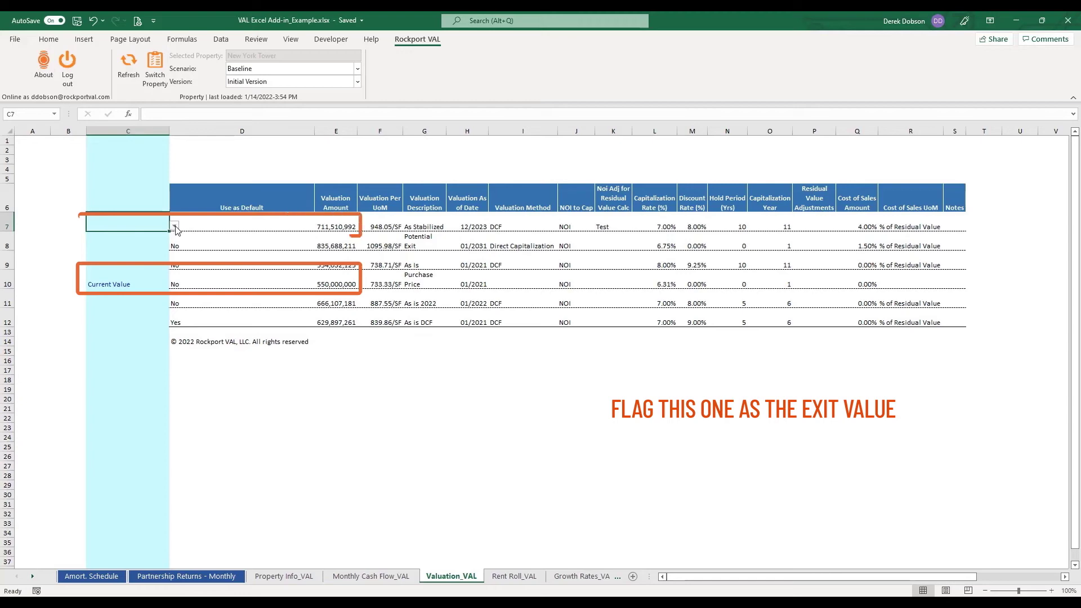
left_click(175, 226)
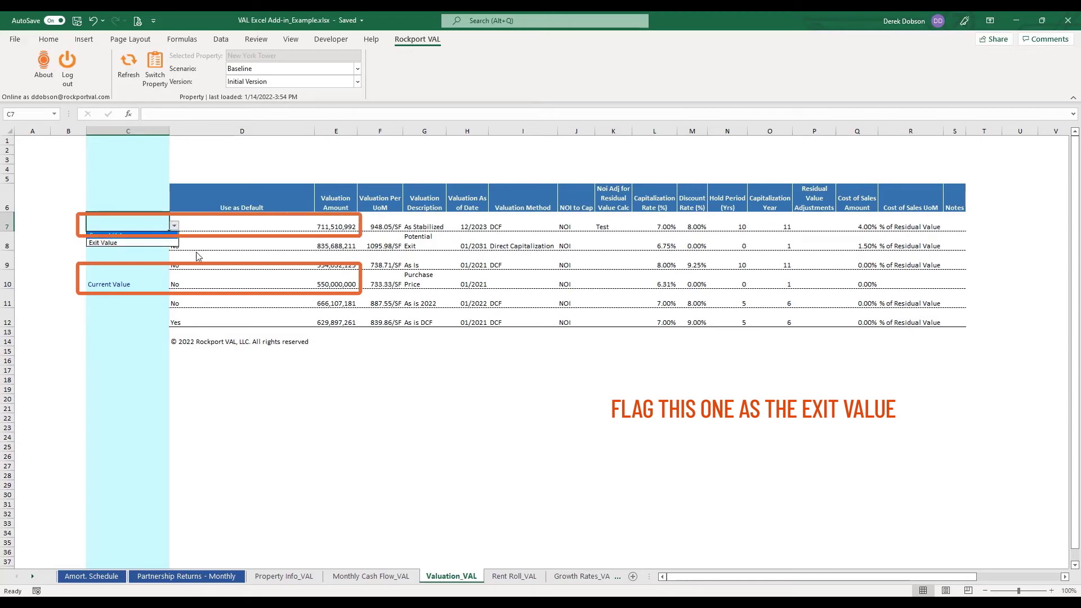
left_click(123, 243)
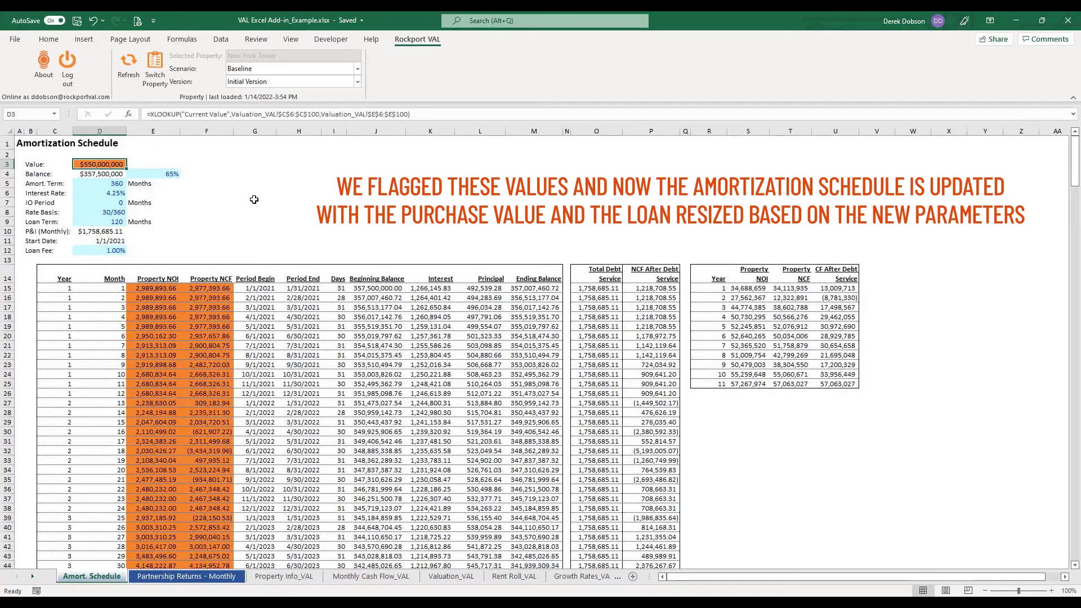
Step: Inspect the $357,500,000 loan balance in D4 and total the new NCF after debt service column
key("Down")
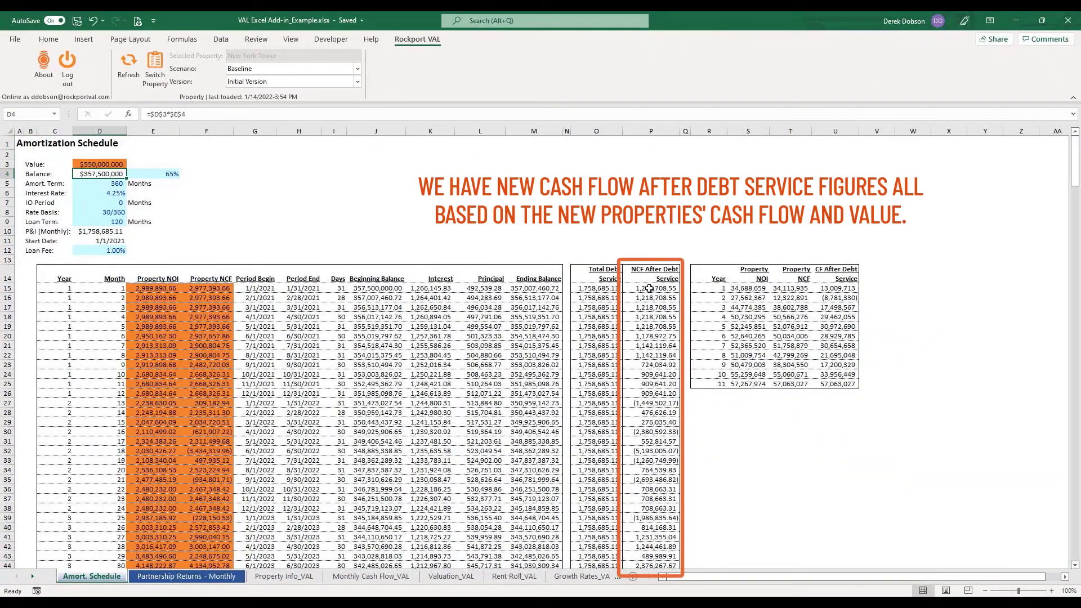
left_click_drag(650, 288, 652, 434)
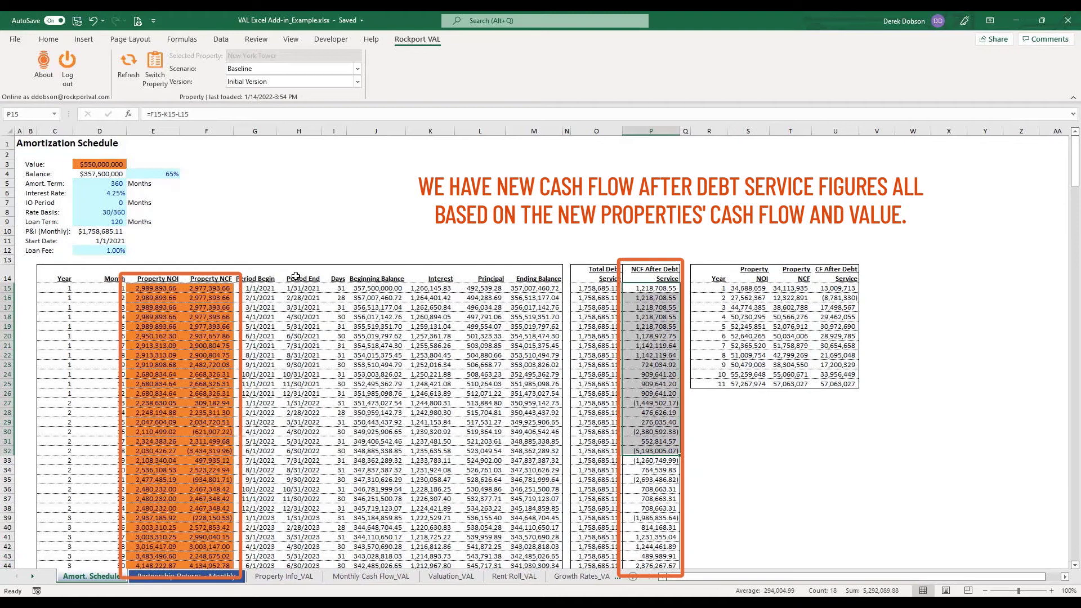
Step: On Partnership Returns - Monthly, scroll right from the row 46 cash flows to the Month 35 exit, 30-Nov-23
key("ctrl+Page_Down")
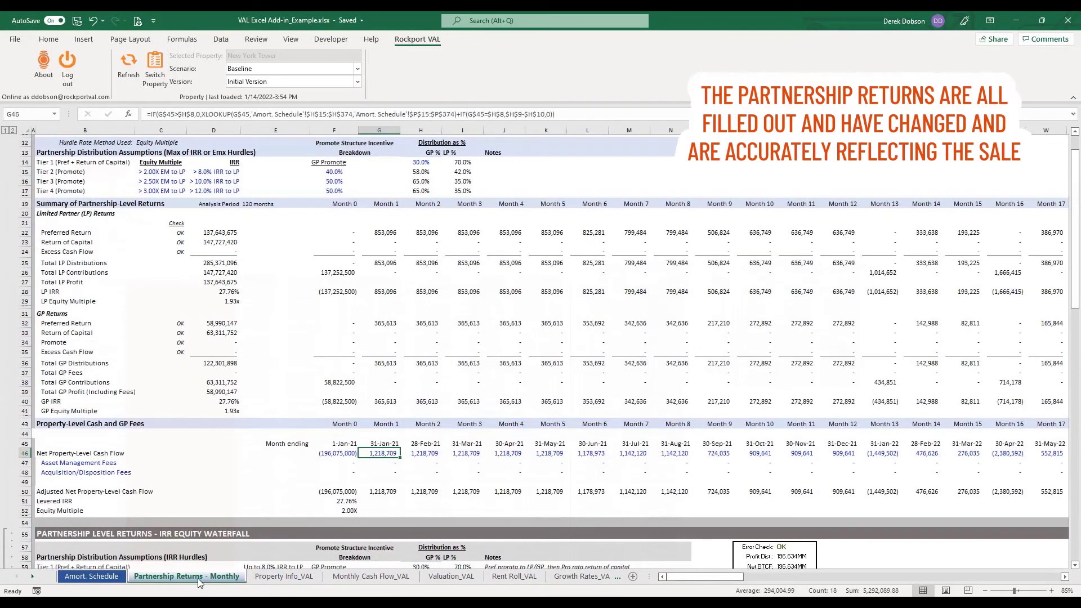
key("Down")
key("Down")
key("Down")
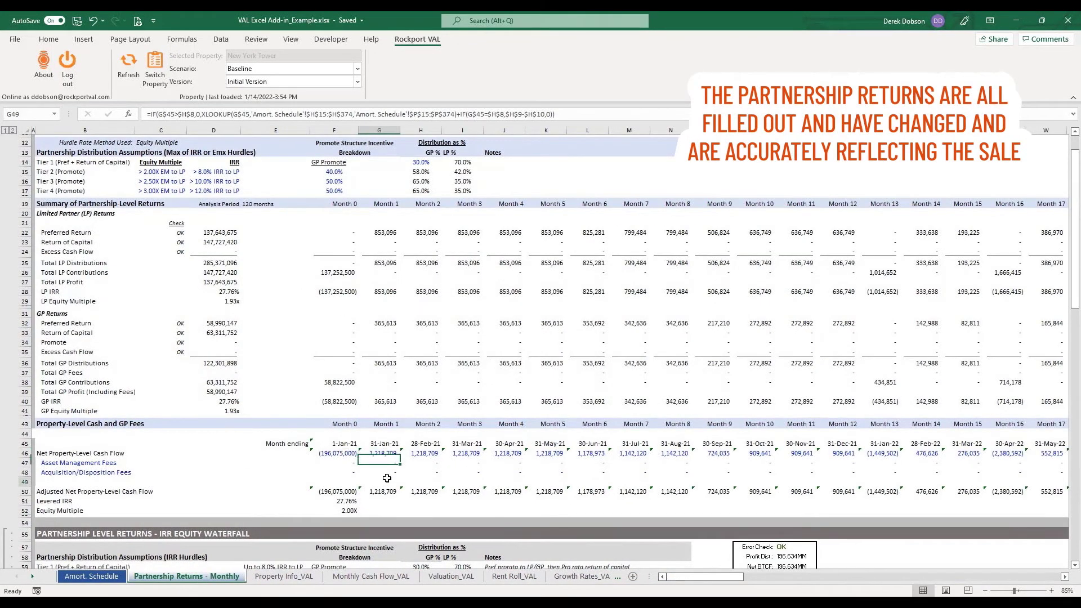
left_click_drag(340, 455, 602, 452)
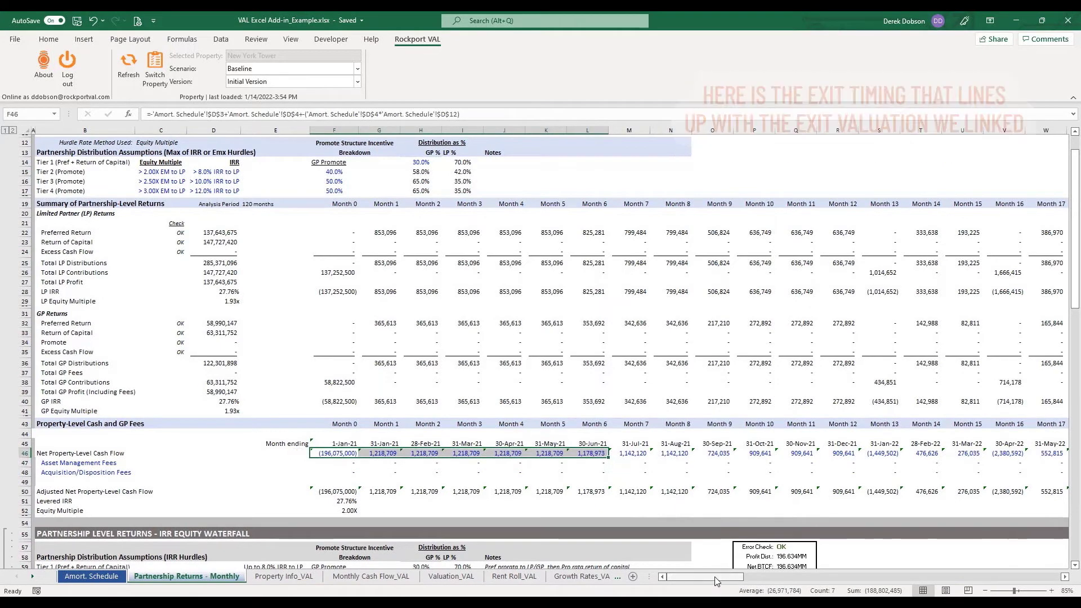
left_click_drag(723, 577, 793, 580)
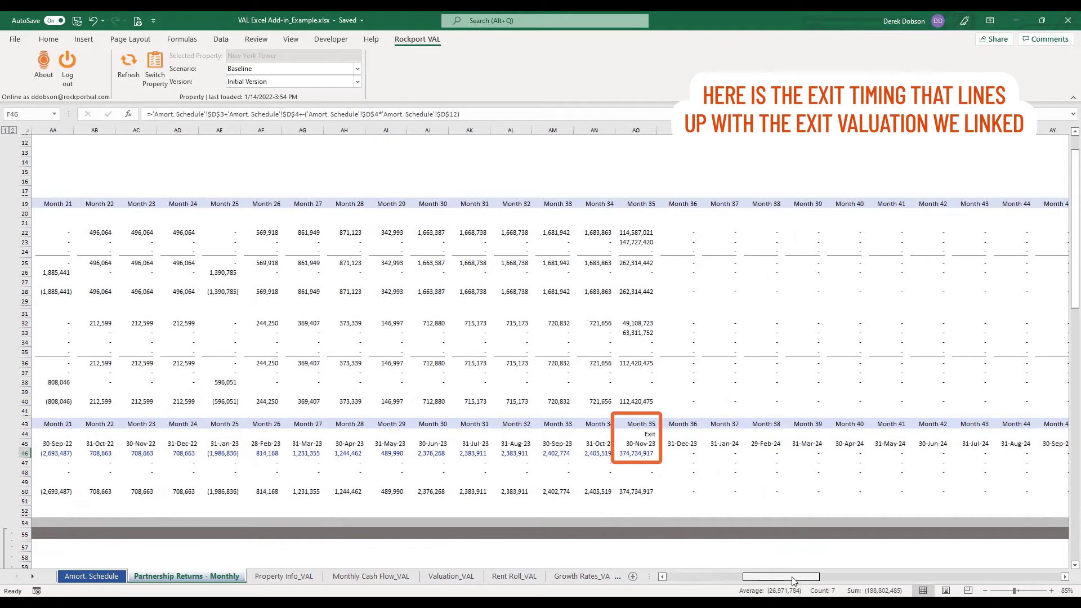